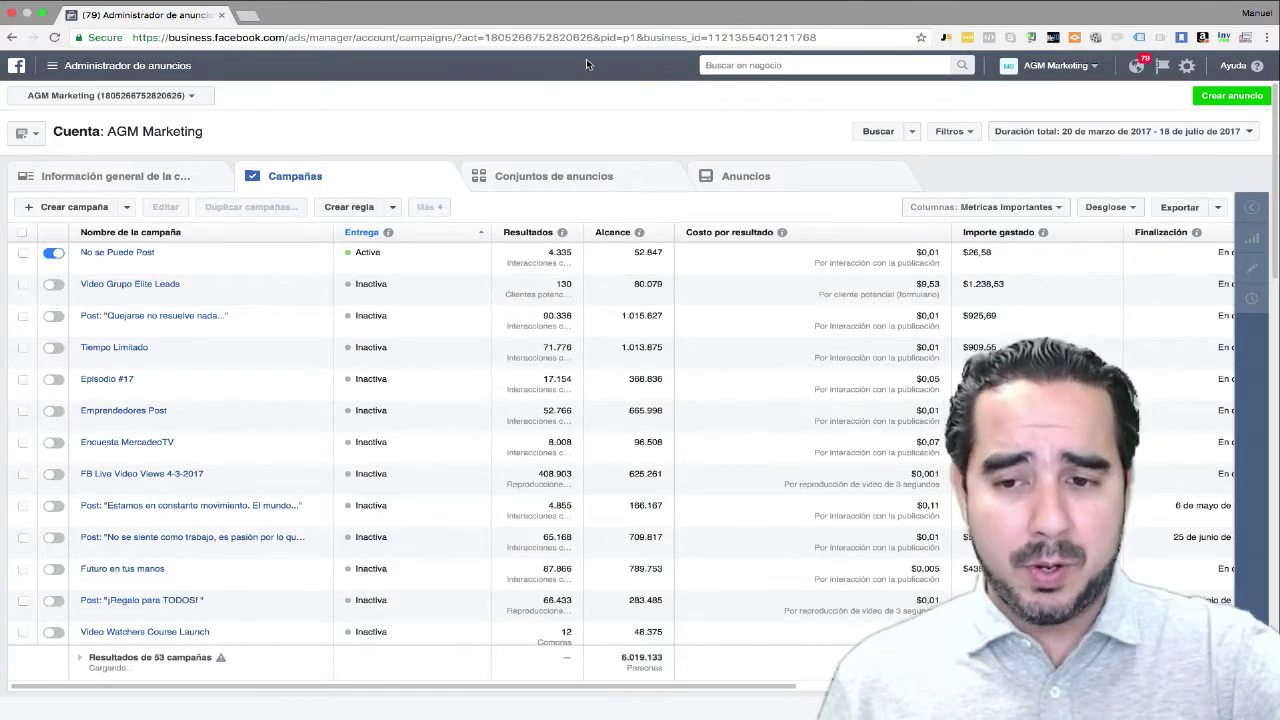
pyautogui.keyDown('ctrl'); pyautogui.scroll(5, 586, 58); pyautogui.keyUp('ctrl')
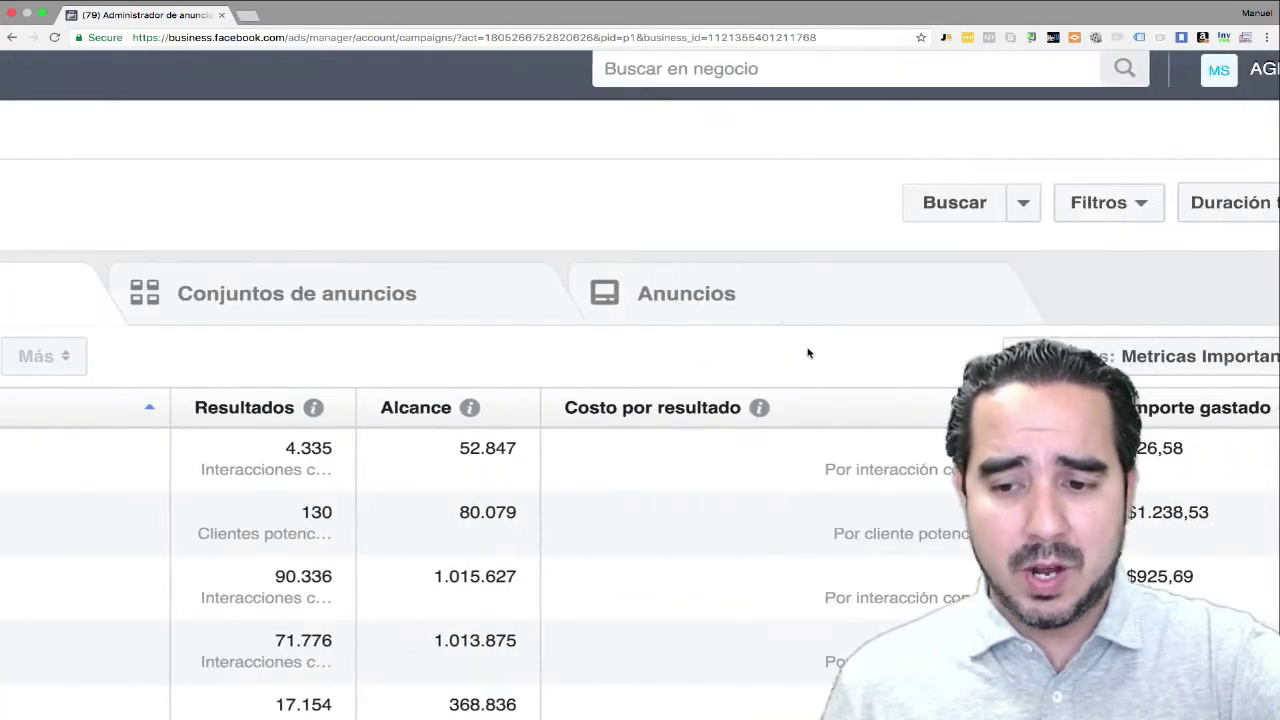
pyautogui.keyDown('ctrl'); pyautogui.scroll(-3, 808, 352); pyautogui.keyUp('ctrl')
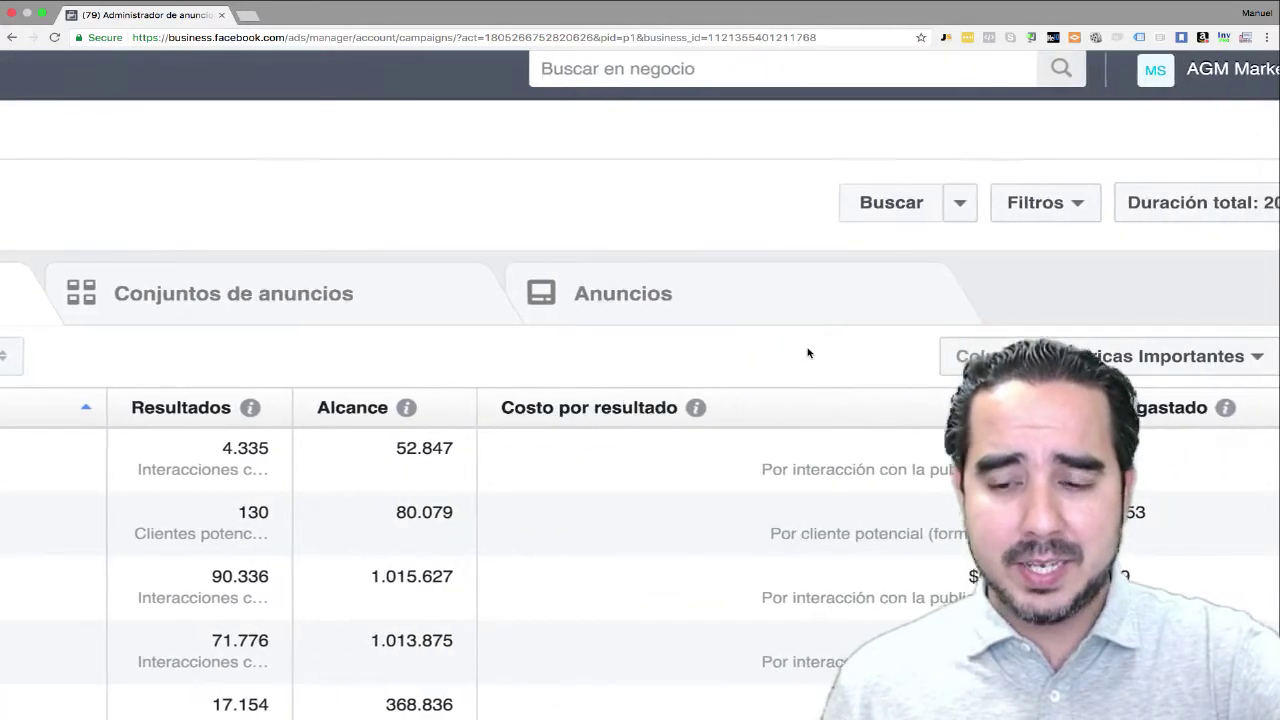
pyautogui.keyDown('ctrl'); pyautogui.scroll(3, 808, 352); pyautogui.keyUp('ctrl')
pyautogui.scroll(-5, 585, 284)
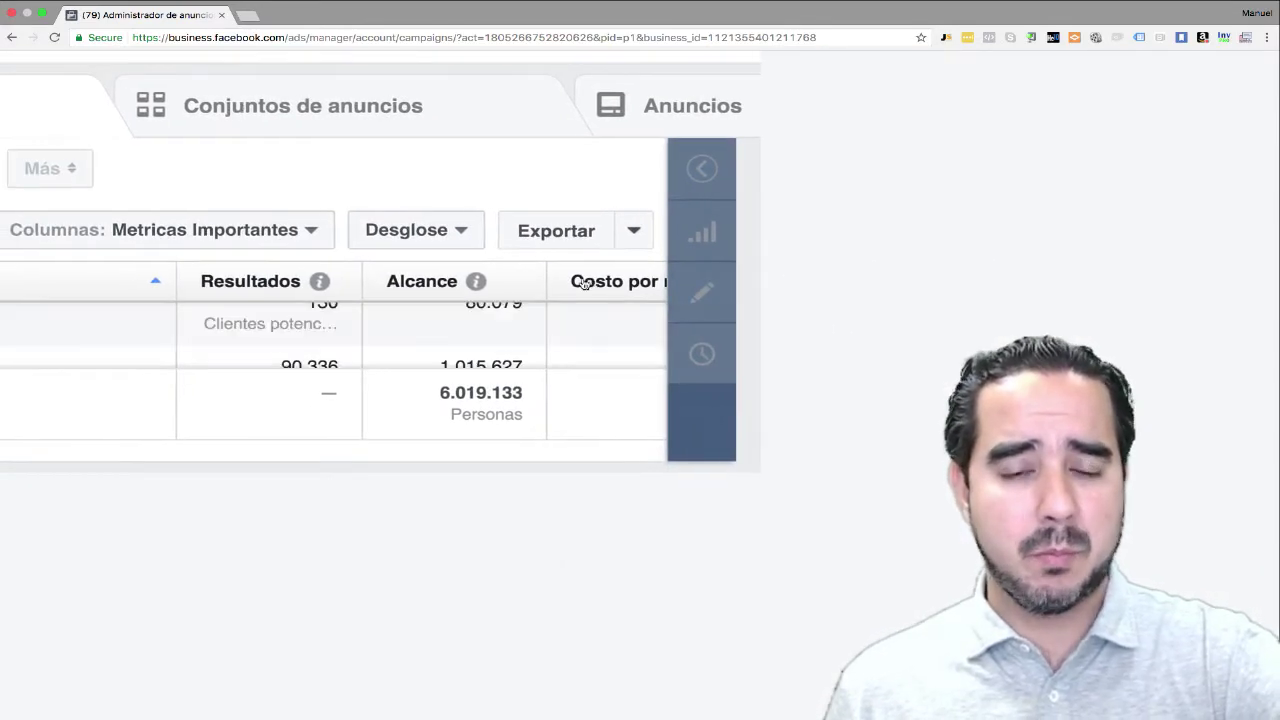
pyautogui.press('super+r')
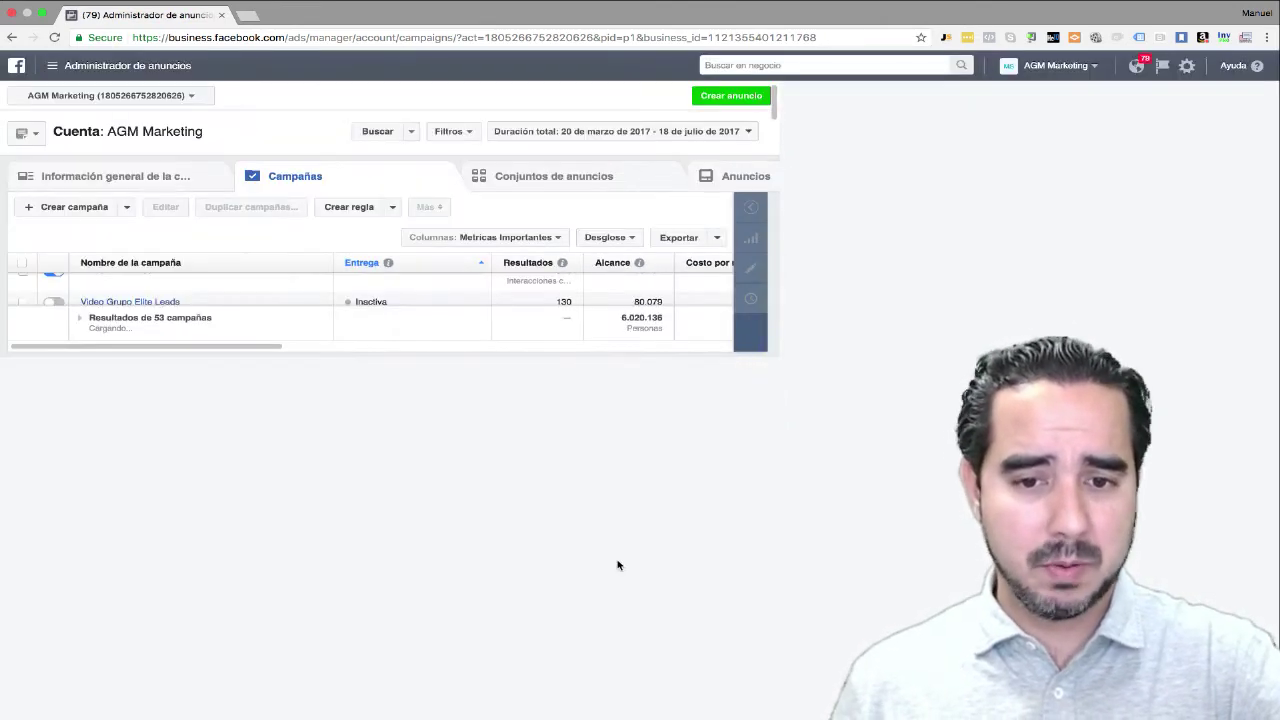
pyautogui.press('super+r')
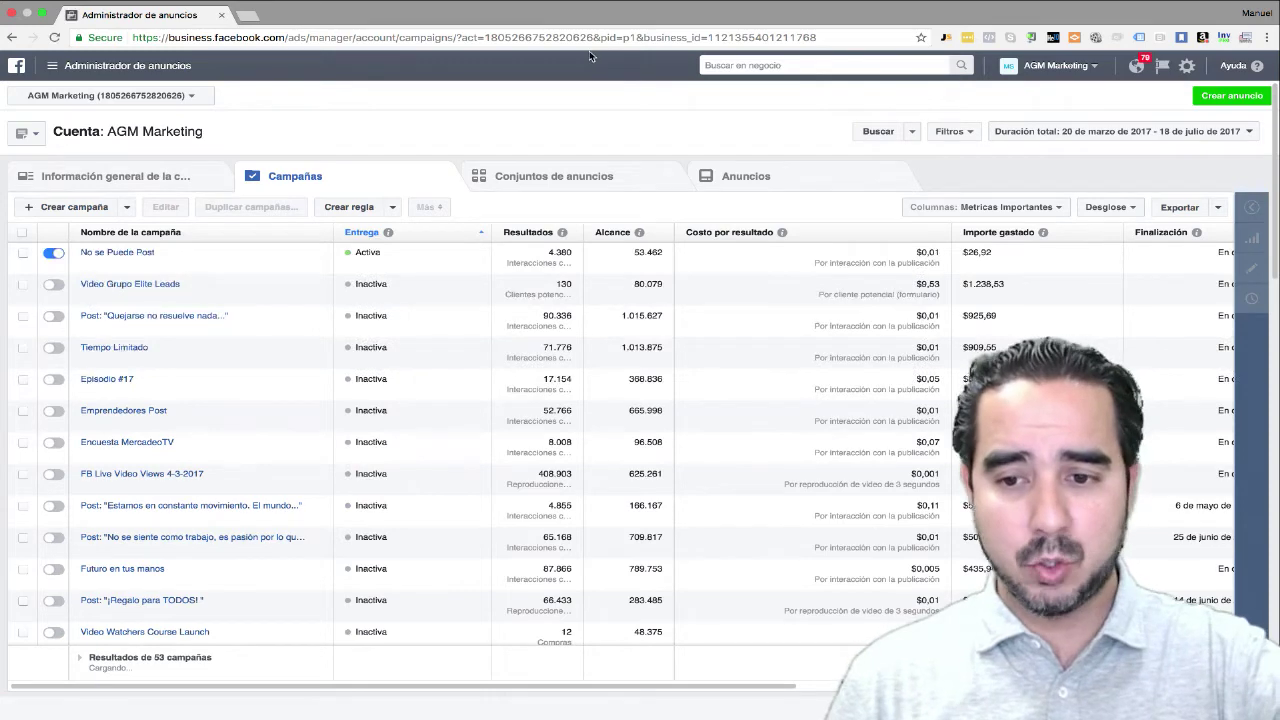
# Examine the results, reach, cost per result and amount spent columns of the campaign list.
pyautogui.scroll(3, 590, 56)
pyautogui.hscroll(5, 782, 176)
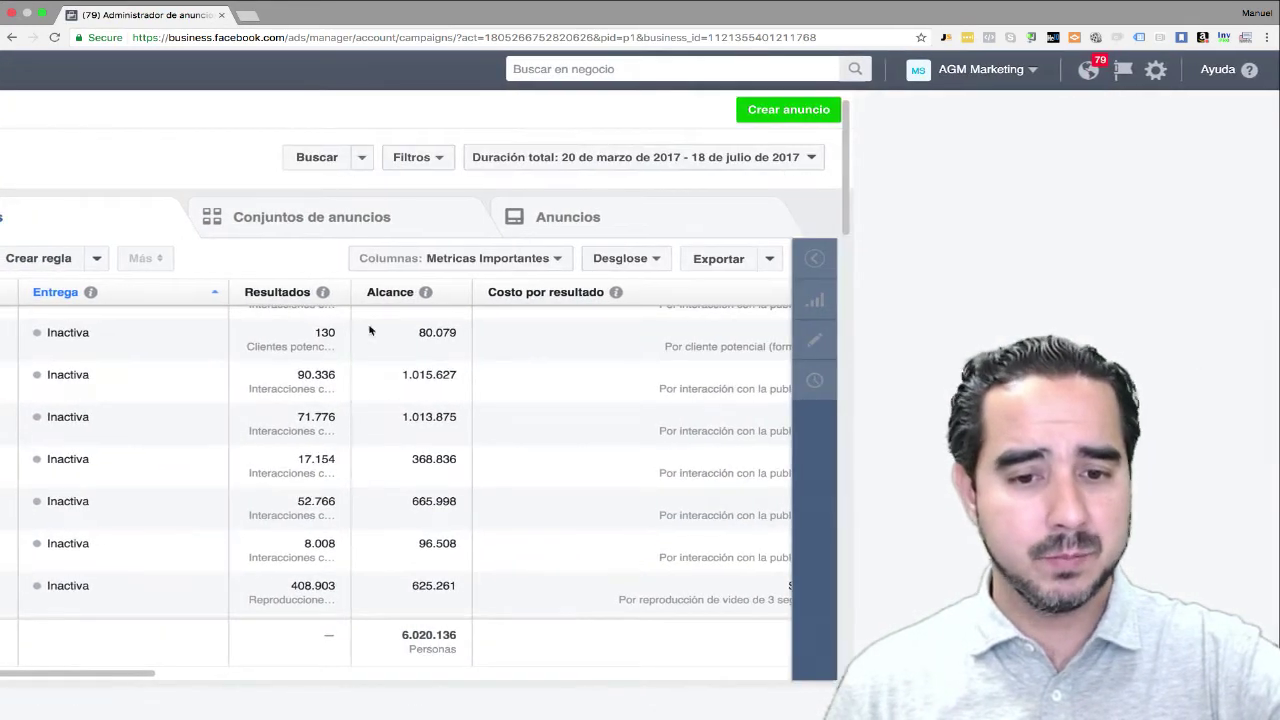
pyautogui.hscroll(-3, 477, 388)
pyautogui.scroll(1, 477, 388)
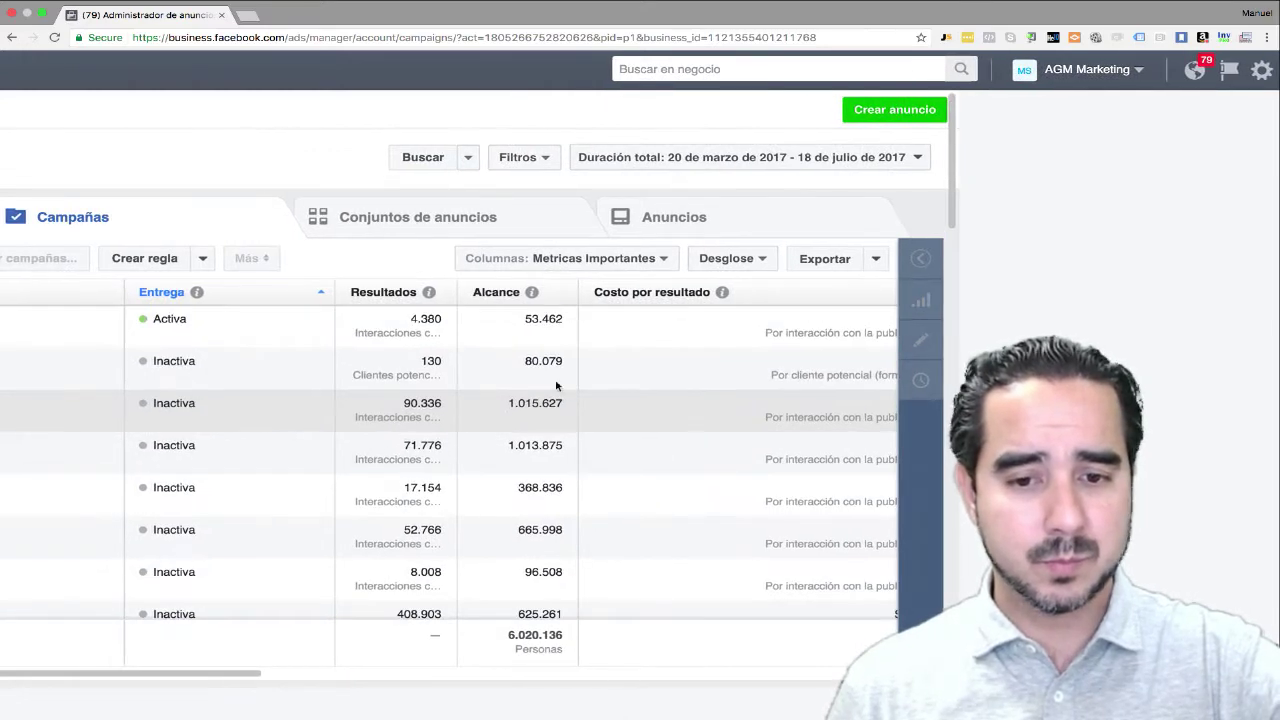
pyautogui.hscroll(-1, 560, 387)
pyautogui.hscroll(5, 585, 389)
pyautogui.hscroll(5, 590, 389)
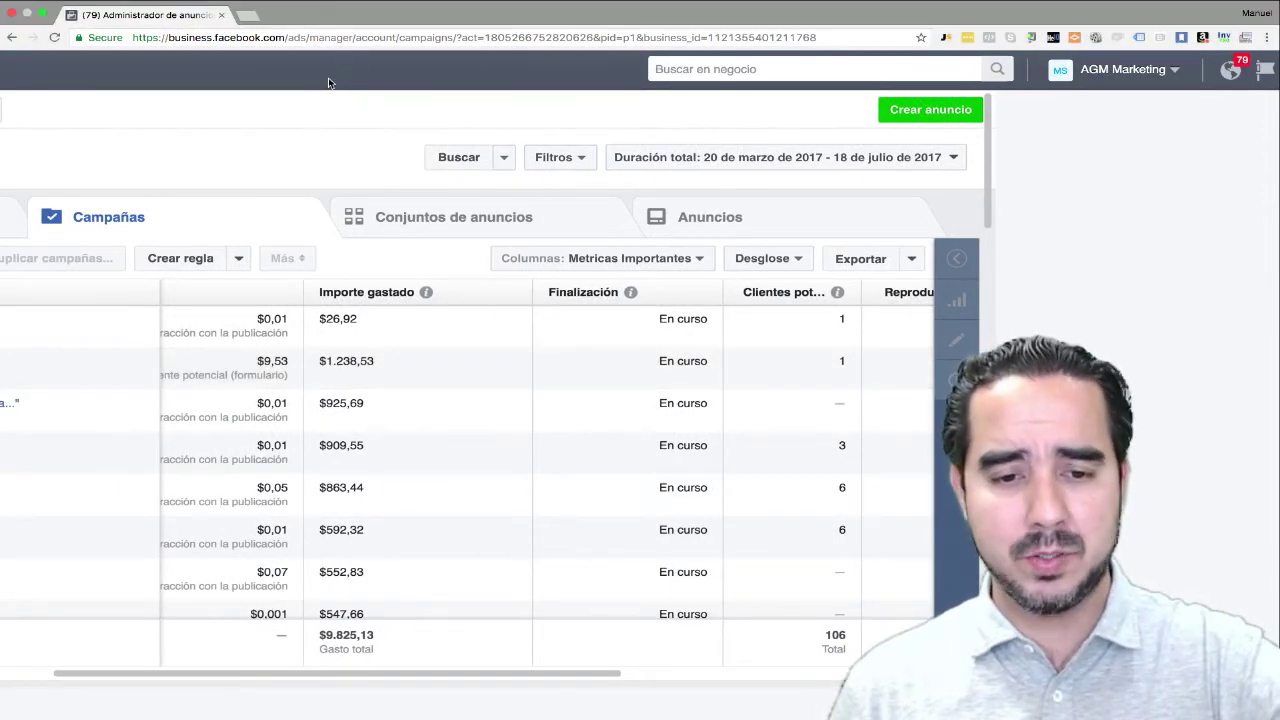
pyautogui.scroll(2, 328, 77)
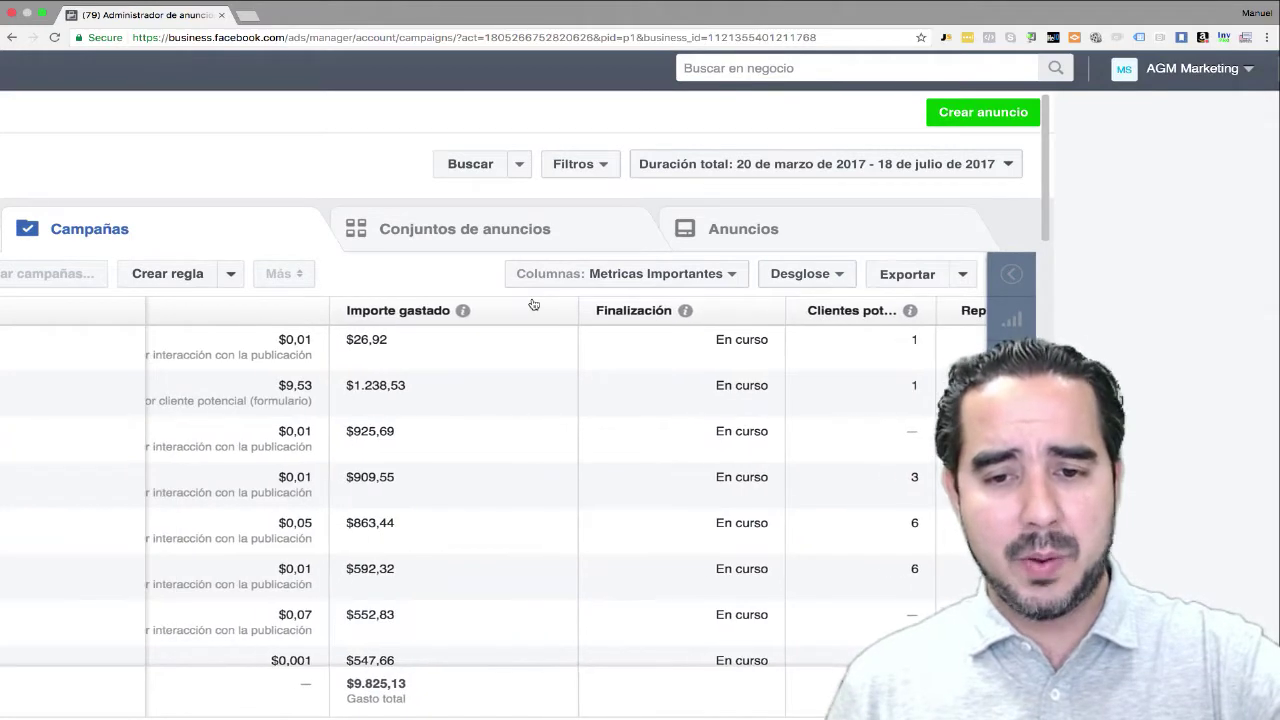
pyautogui.hscroll(-6, 533, 304)
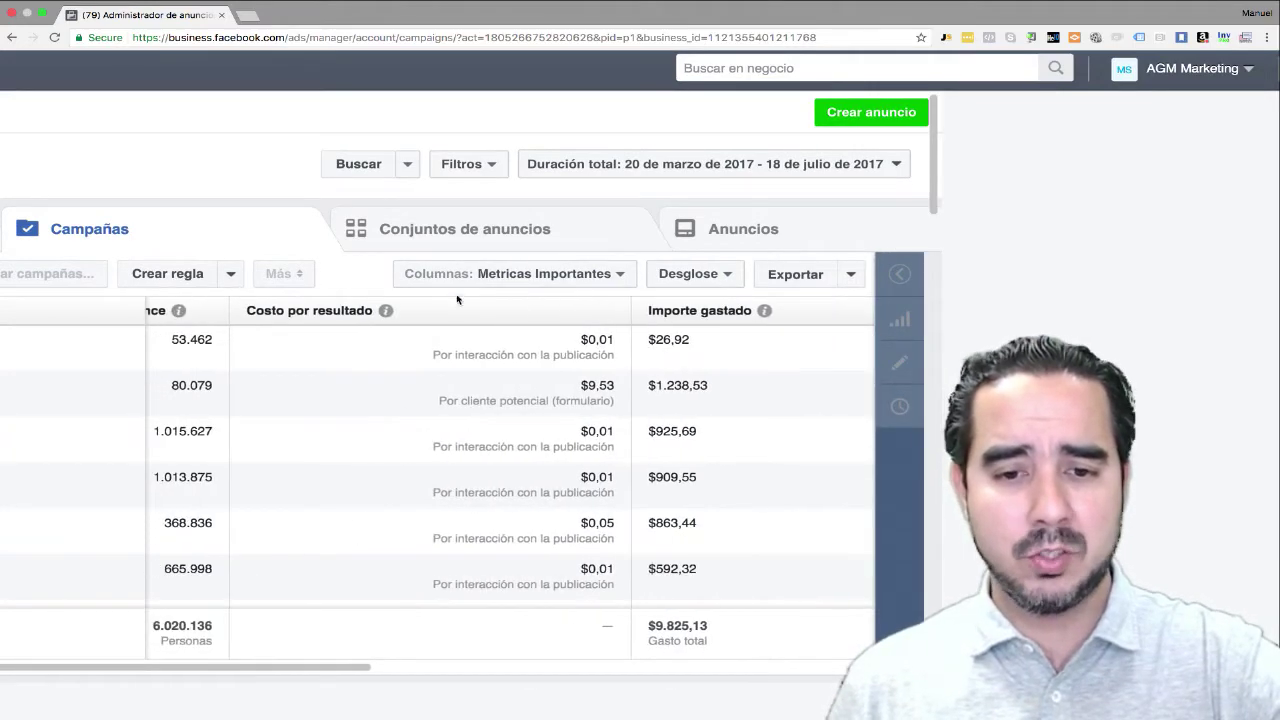
pyautogui.hscroll(-5, 517, 309)
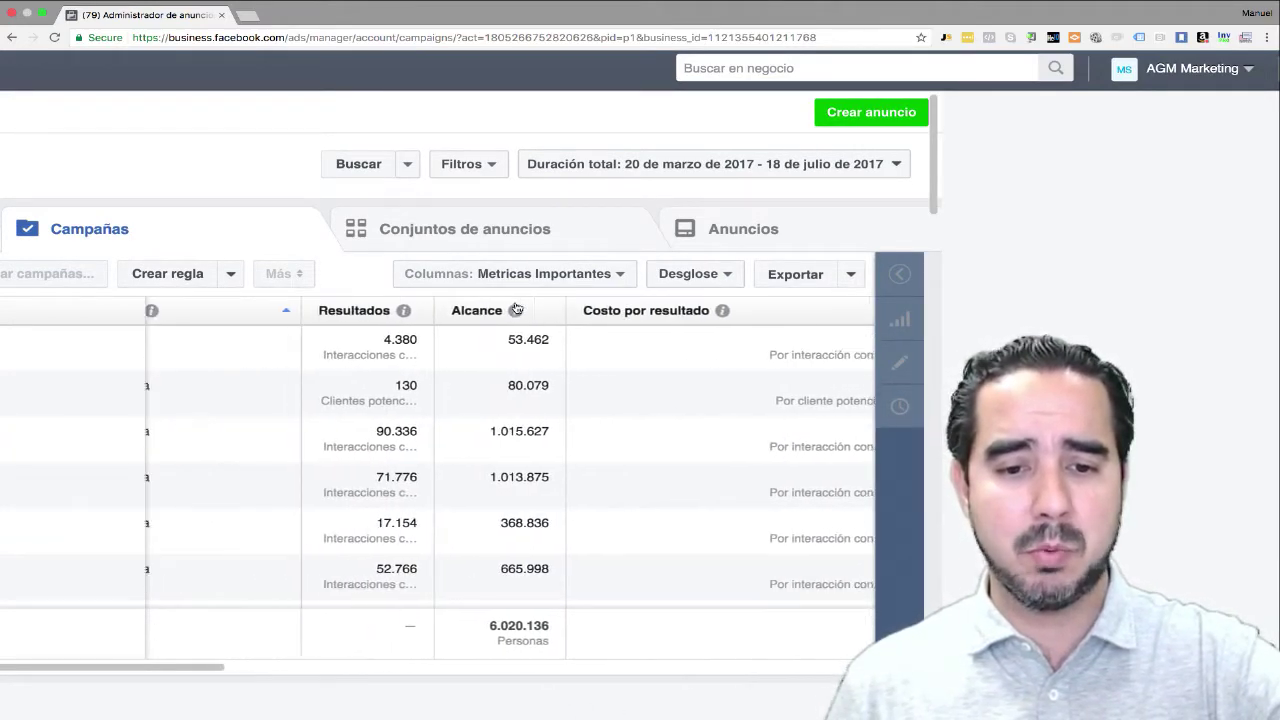
pyautogui.hscroll(8, 506, 310)
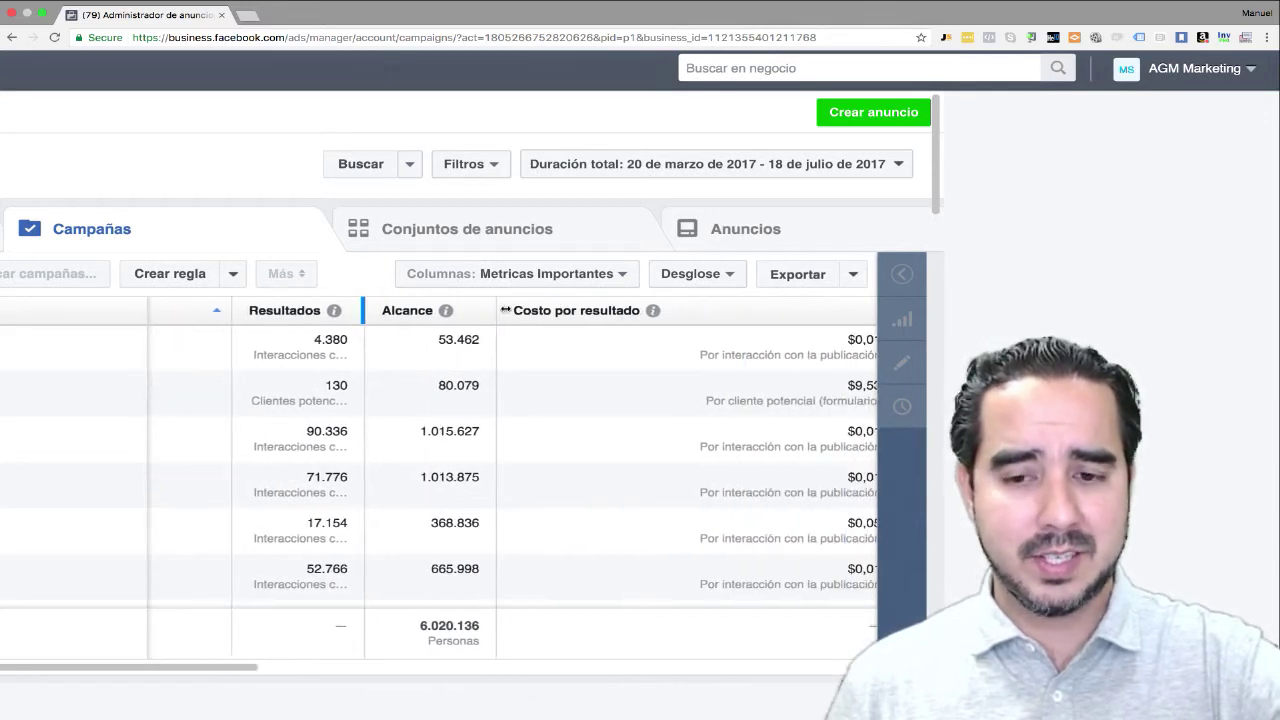
pyautogui.hscroll(-5, 506, 310)
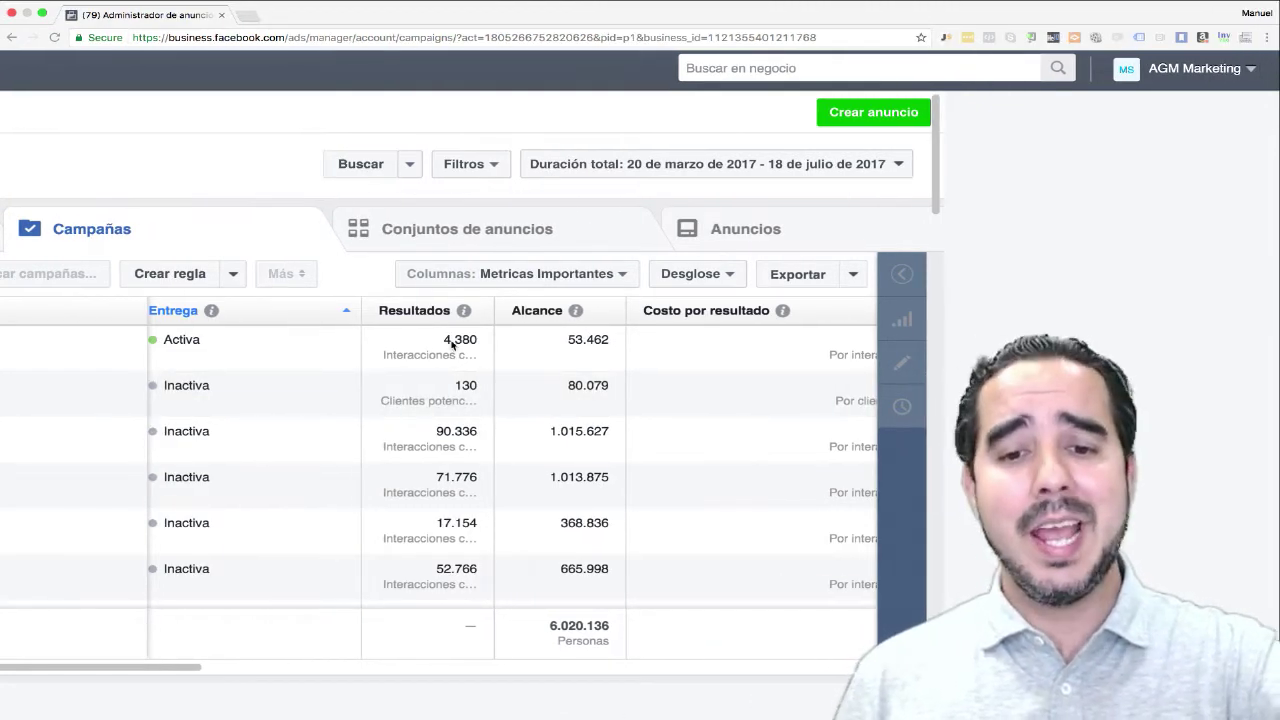
pyautogui.hscroll(10, 565, 380)
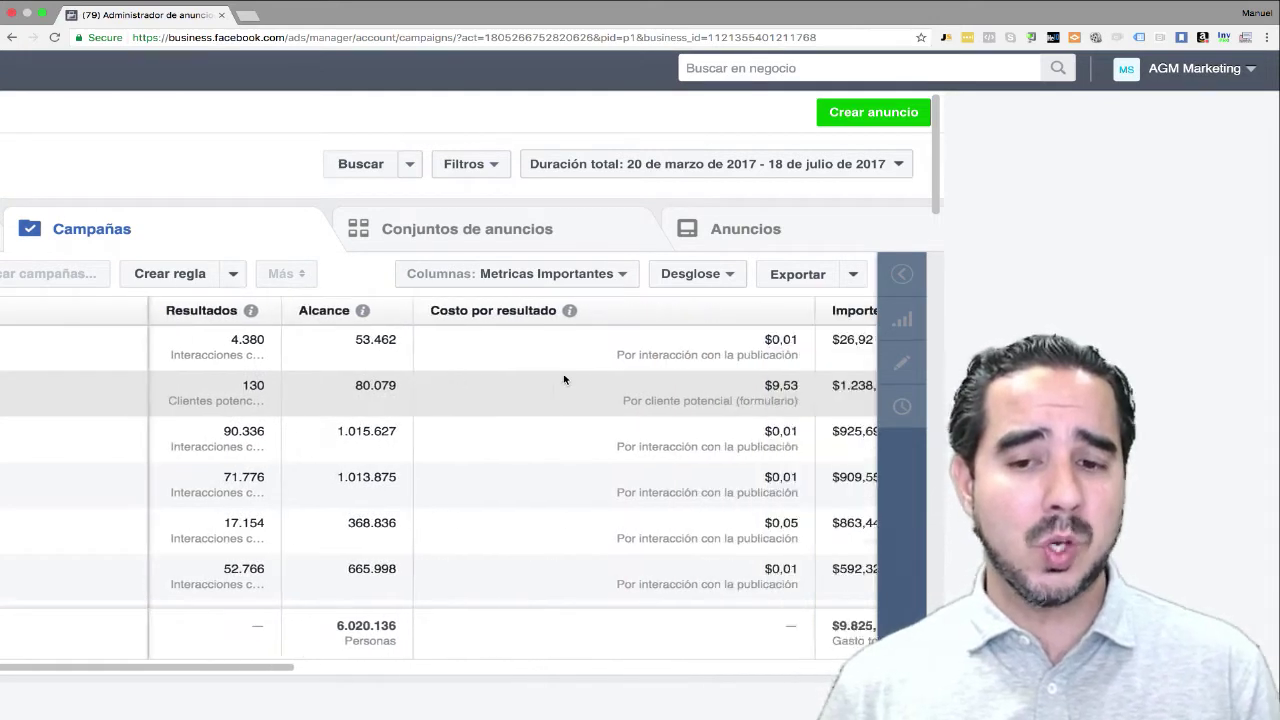
pyautogui.hscroll(5, 565, 380)
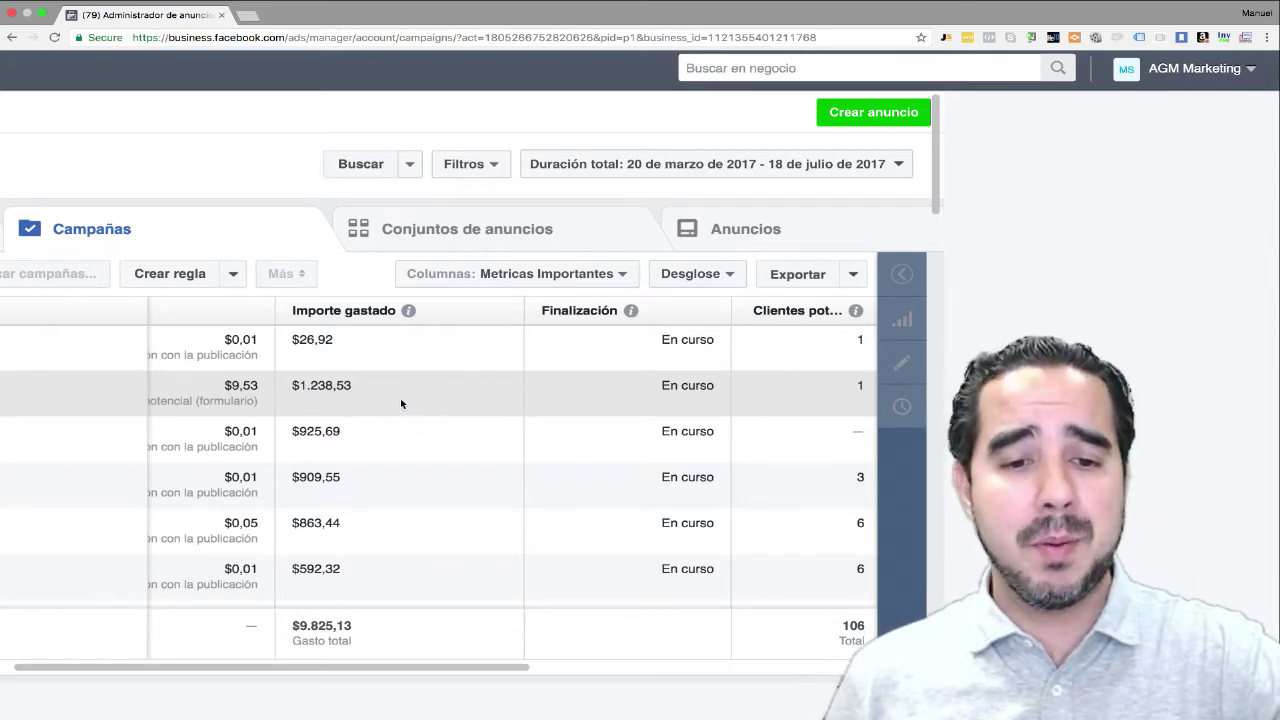
pyautogui.hscroll(-4, 401, 403)
pyautogui.hscroll(-7, 401, 403)
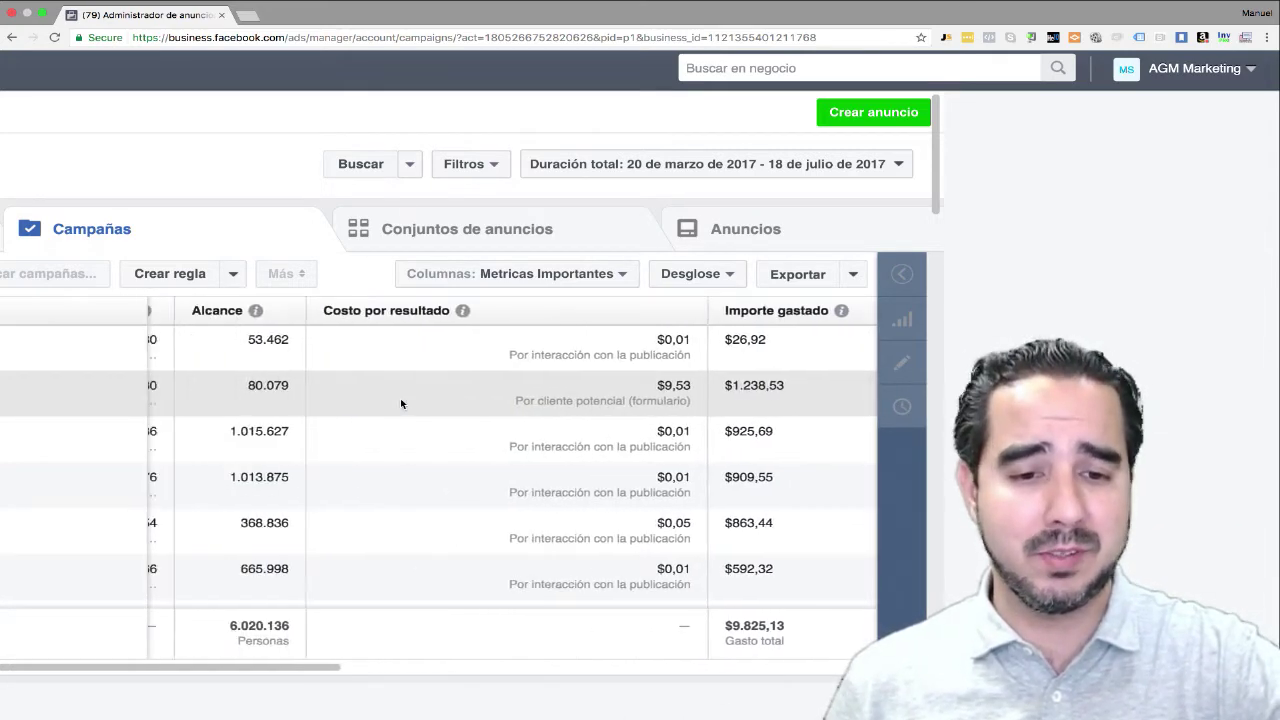
pyautogui.hscroll(-4, 401, 403)
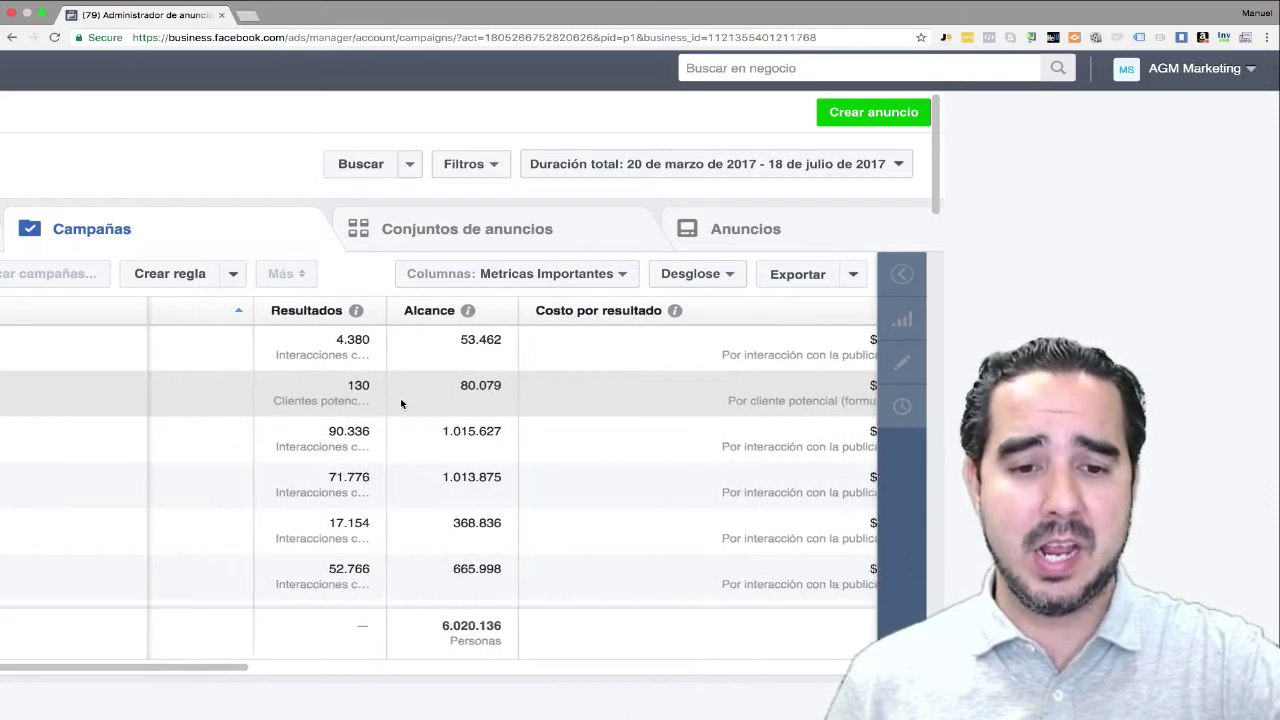
# Switch the campaign table to the Entrega column preset.
pyautogui.click(579, 271)
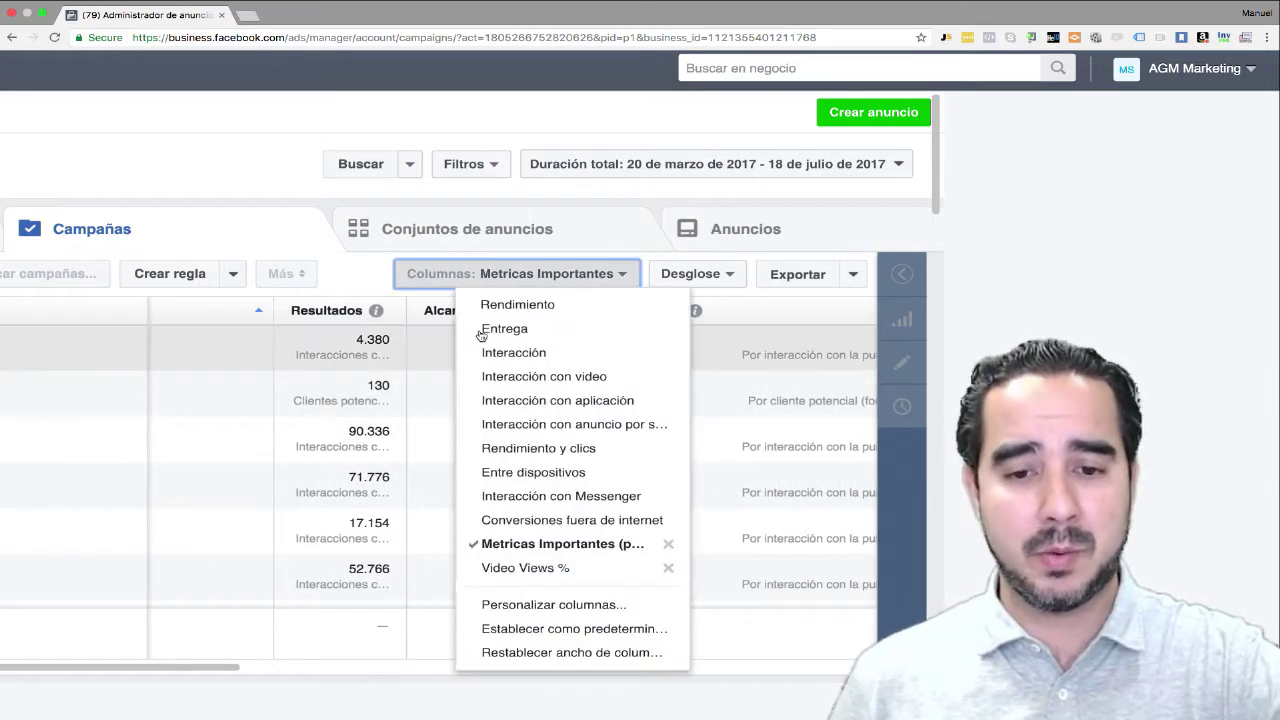
pyautogui.click(470, 330)
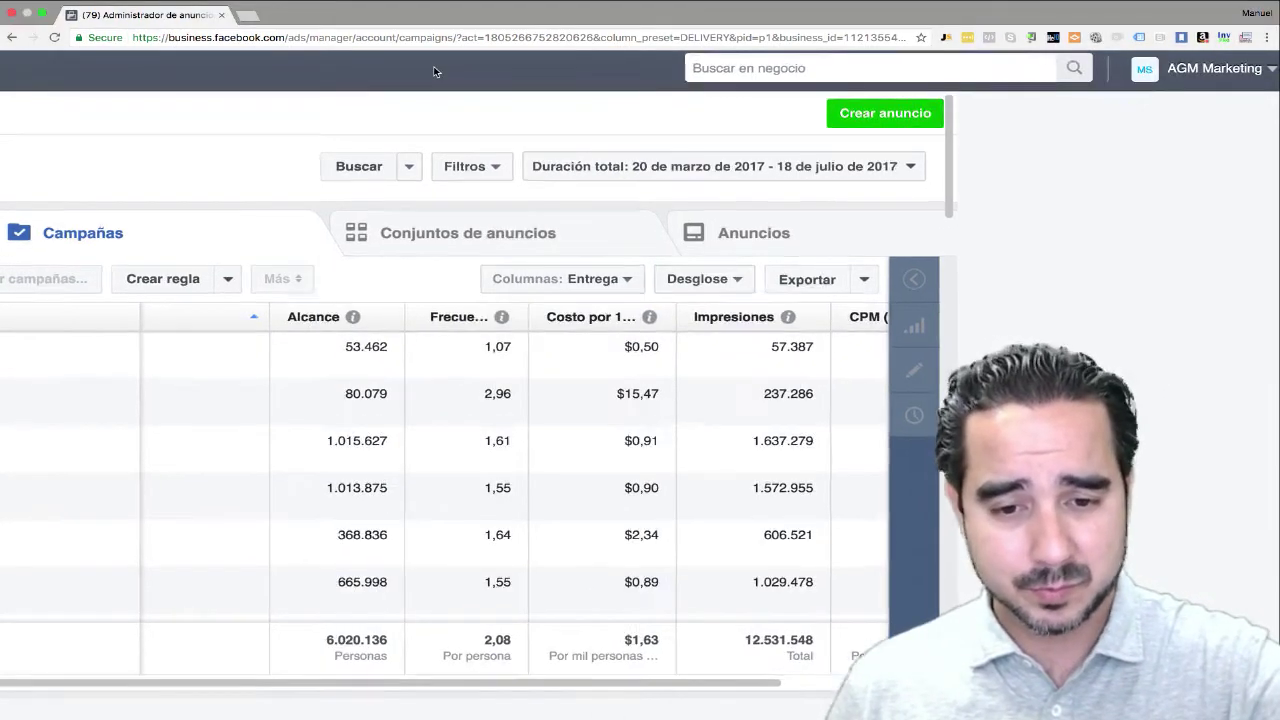
pyautogui.press('super+plus')
pyautogui.press('super+plus')
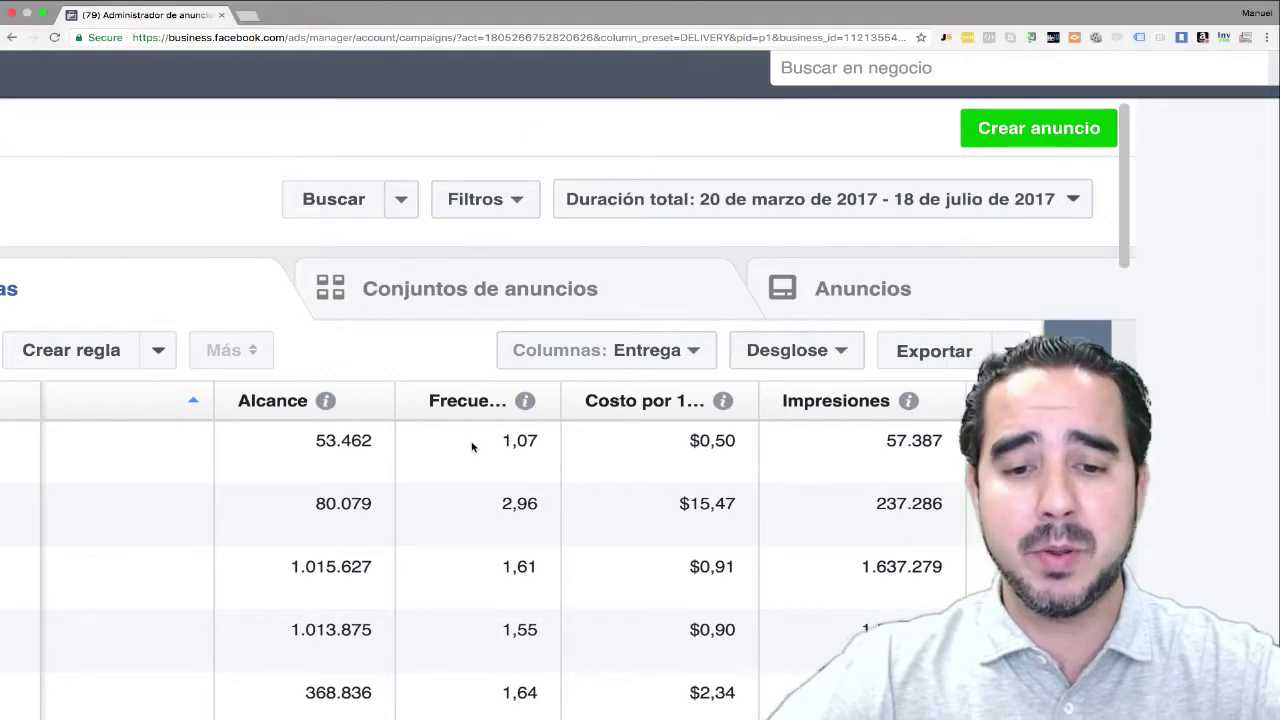
# Activate the Video Grupo Elite Leads campaign and open its list of ad sets.
pyautogui.hscroll(-5, 149, 257)
pyautogui.hscroll(-5, 149, 257)
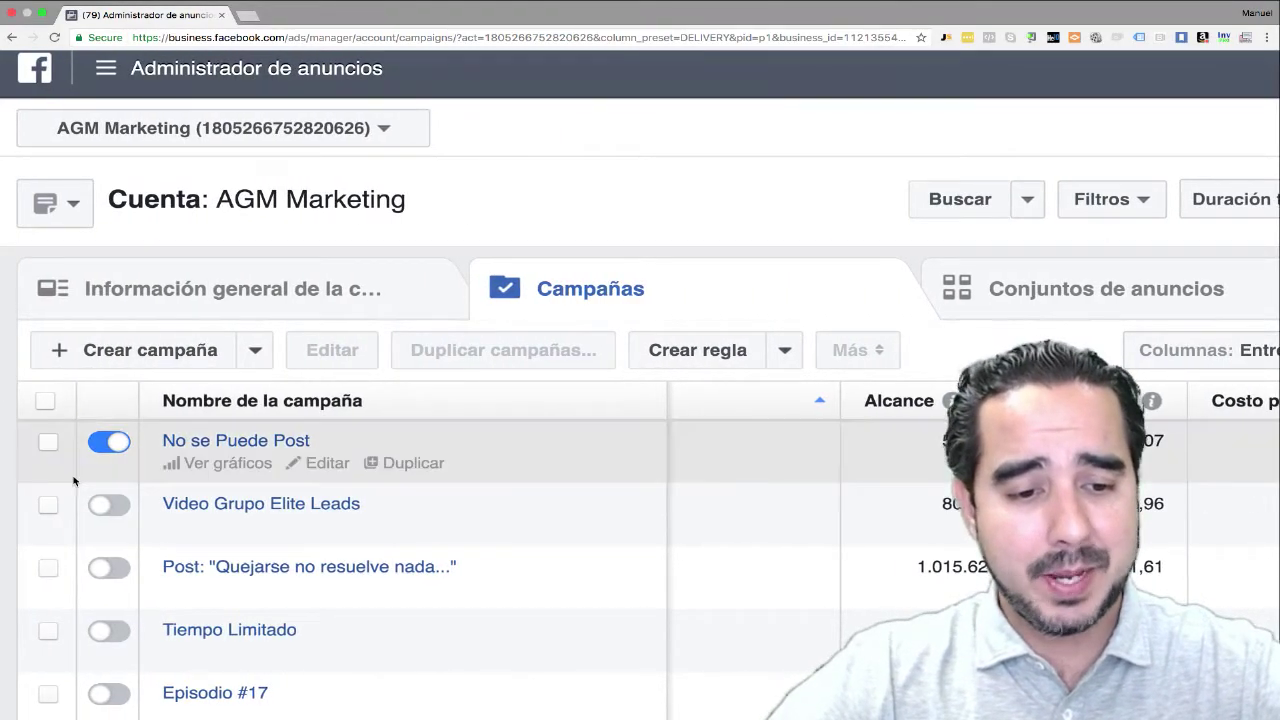
pyautogui.click(104, 506)
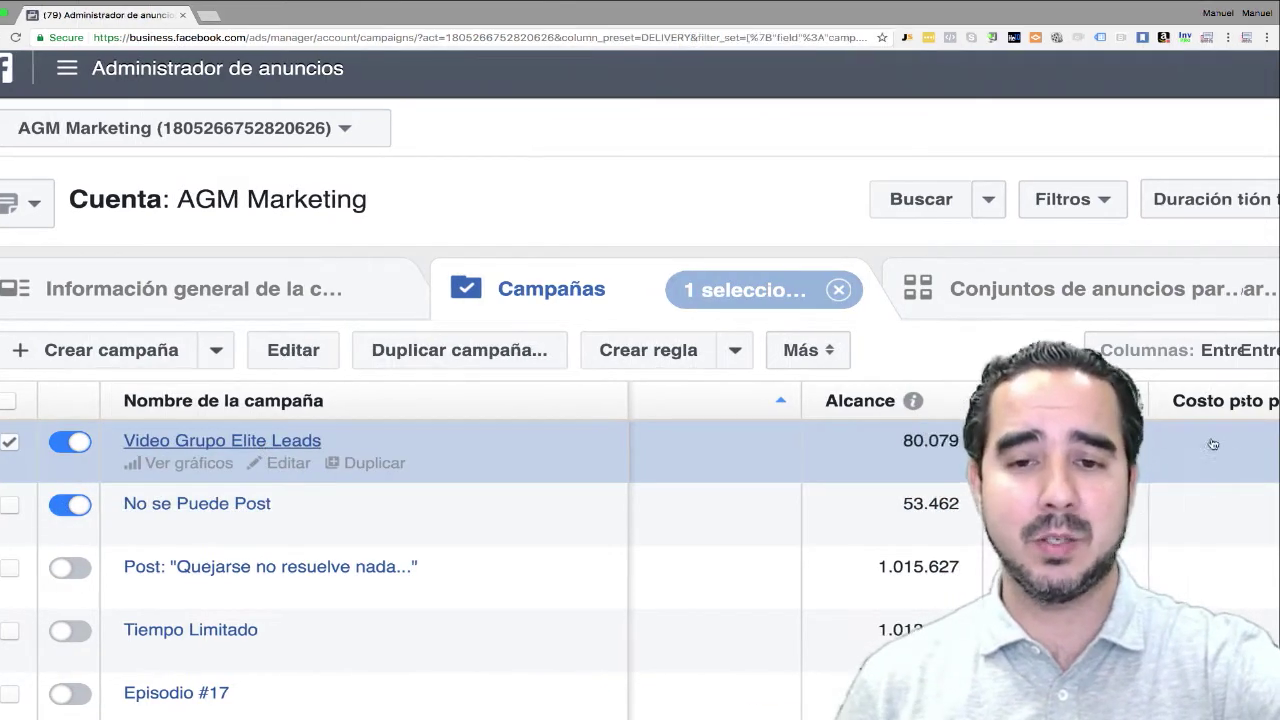
pyautogui.click(299, 443)
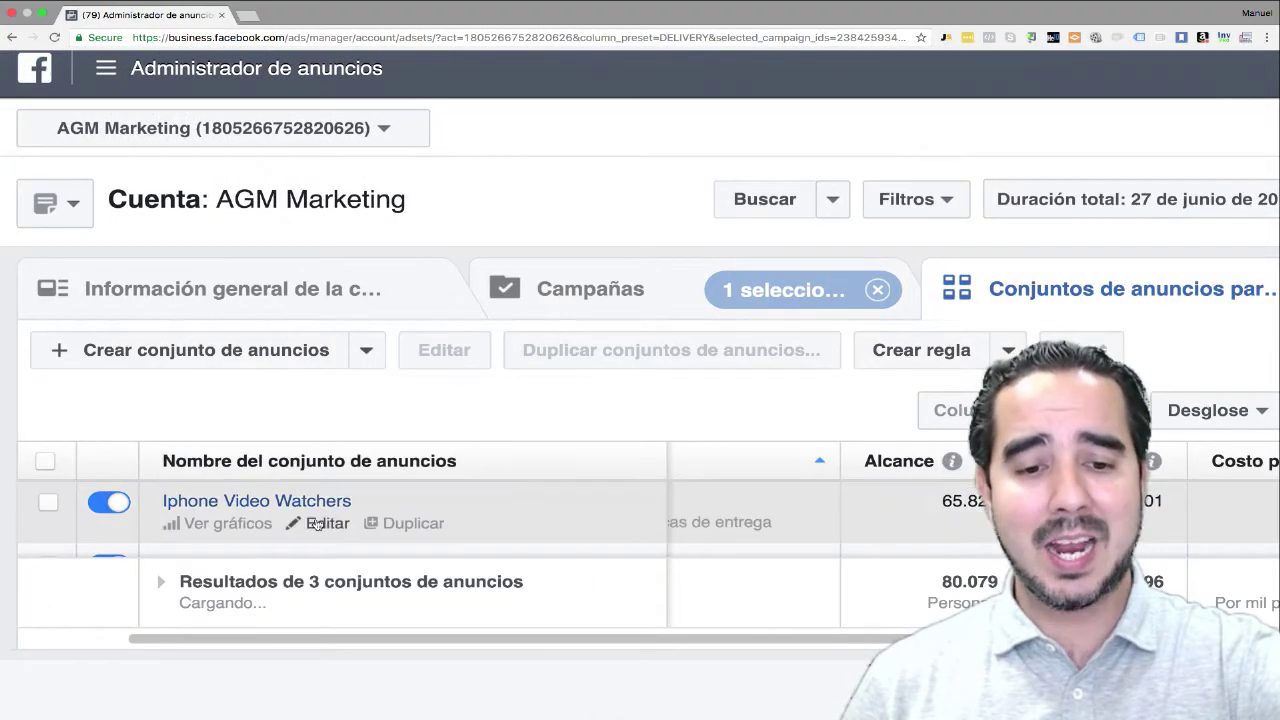
# Open the Iphone Video Watchers ad set of this campaign for editing.
pyautogui.scroll(-2, 329, 520)
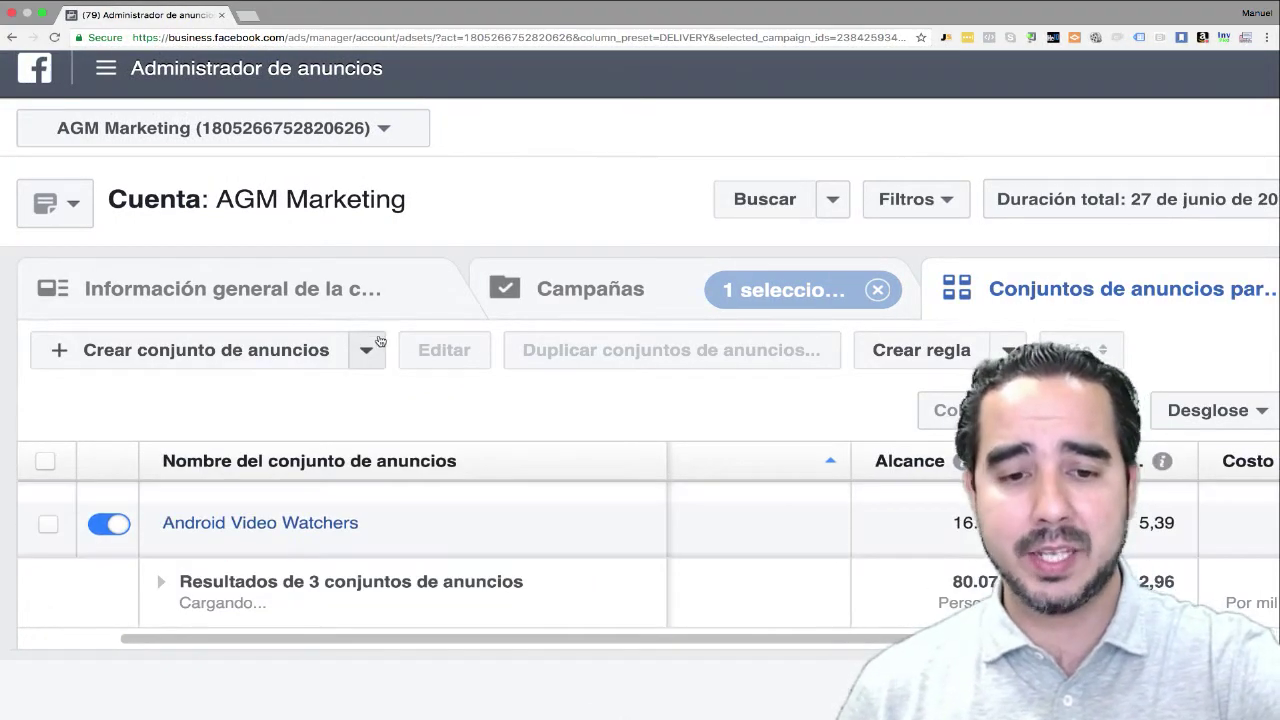
pyautogui.scroll(1, 370, 440)
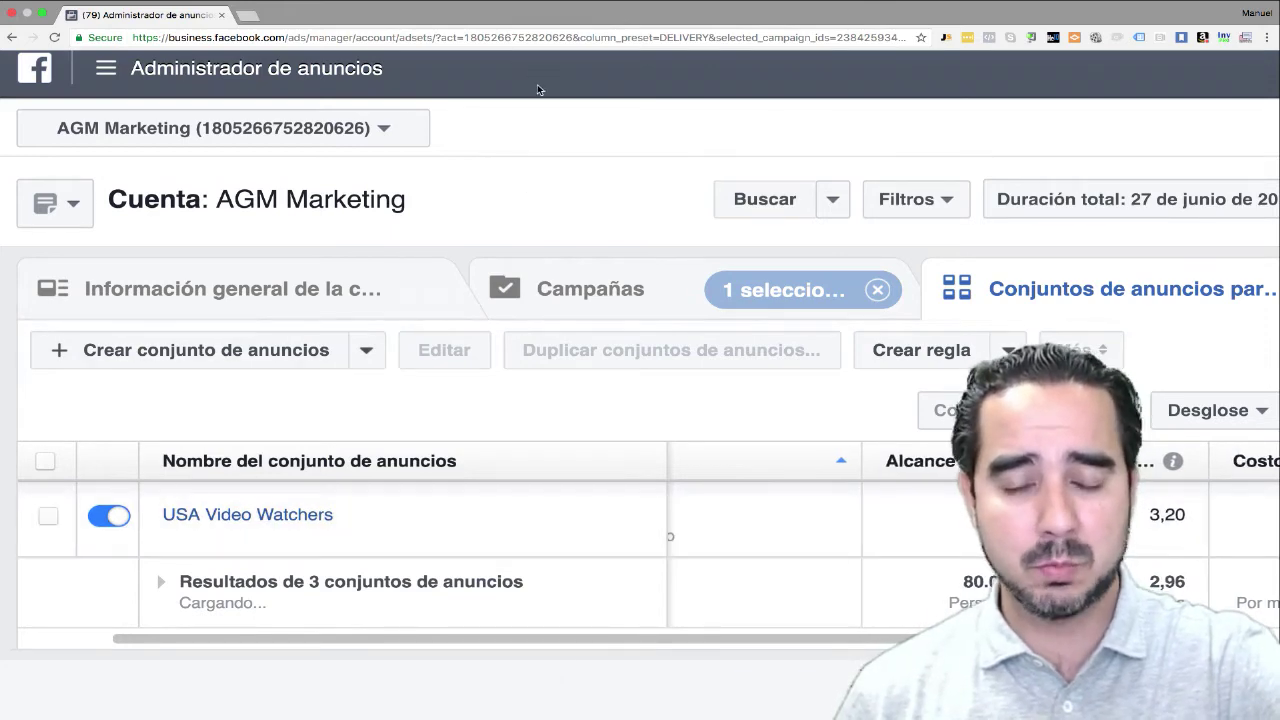
pyautogui.press('super+minus')
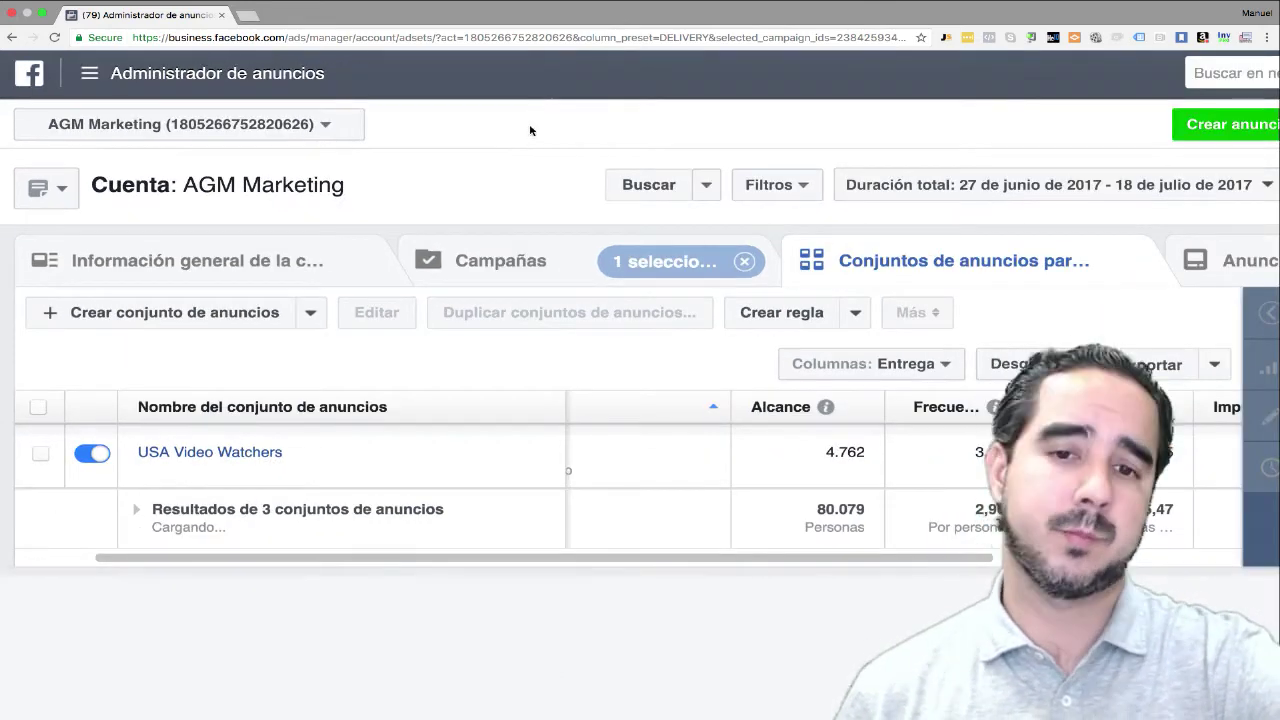
pyautogui.press('super+minus')
pyautogui.press('super+minus')
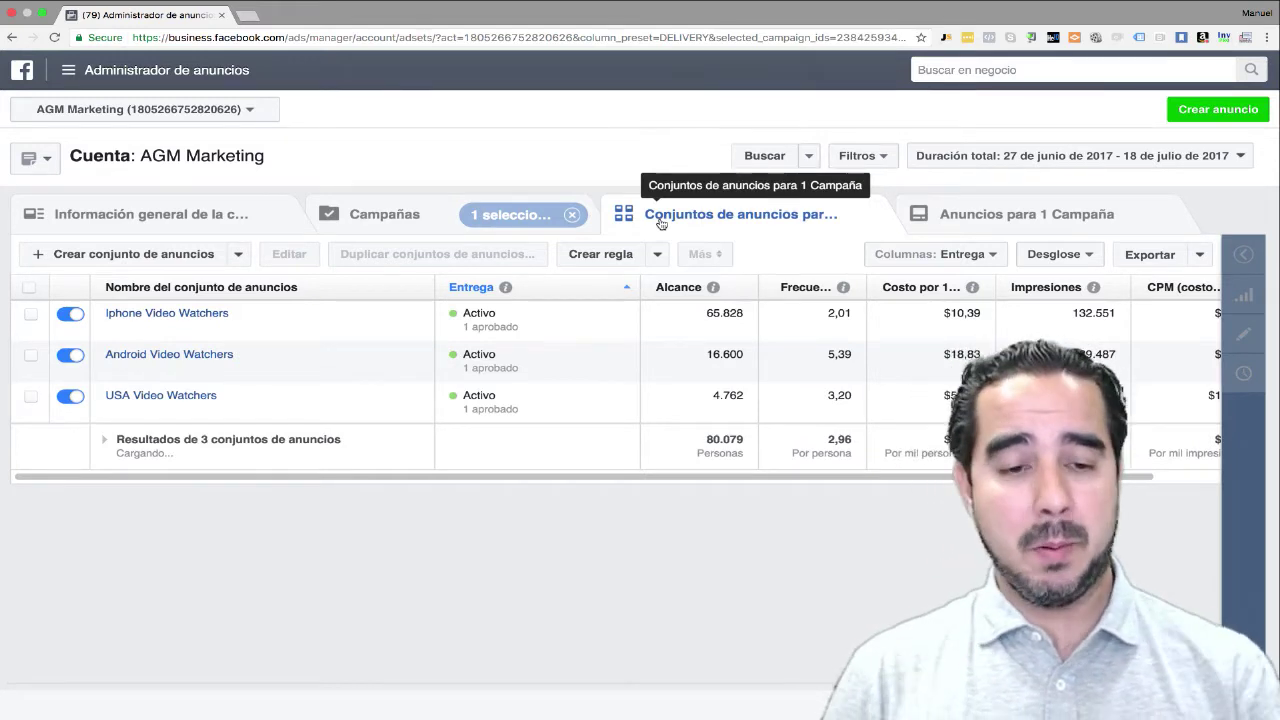
pyautogui.moveTo(166, 304)
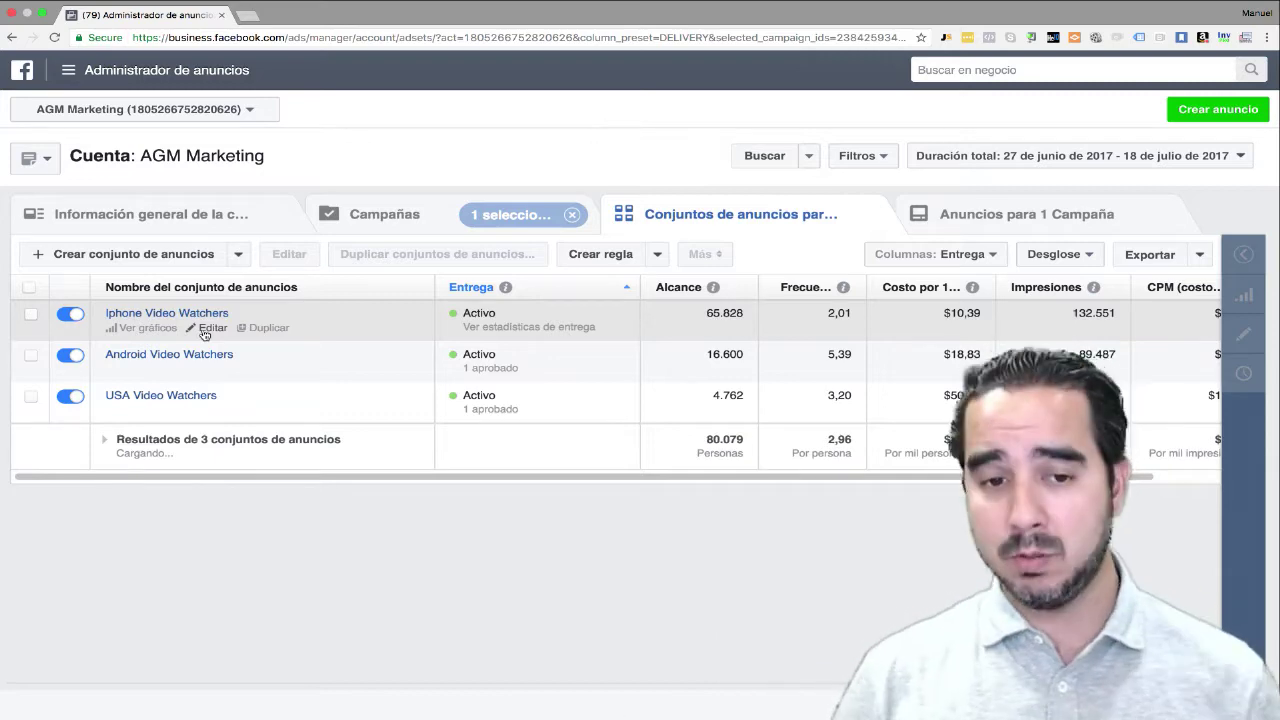
pyautogui.click(204, 331)
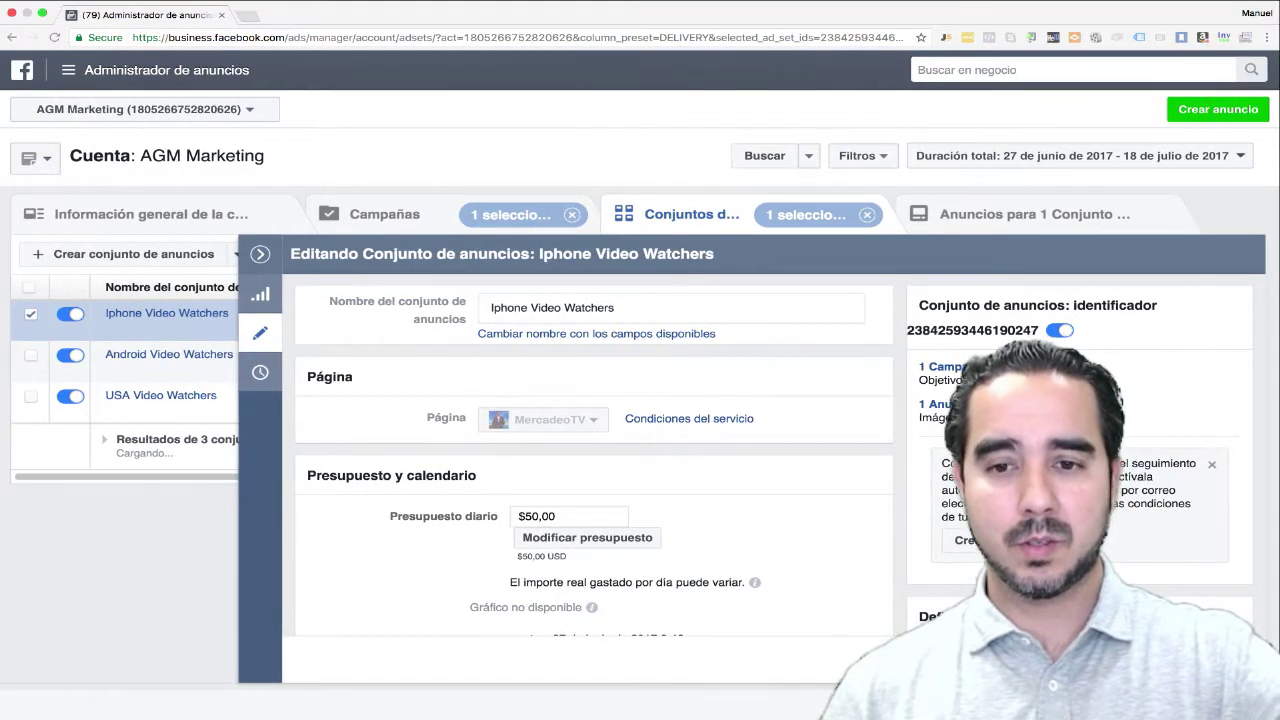
# Set the gender targeting (Sexo) of the Iphone Video Watchers ad set to Todos.
pyautogui.scroll(-5, 659, 481)
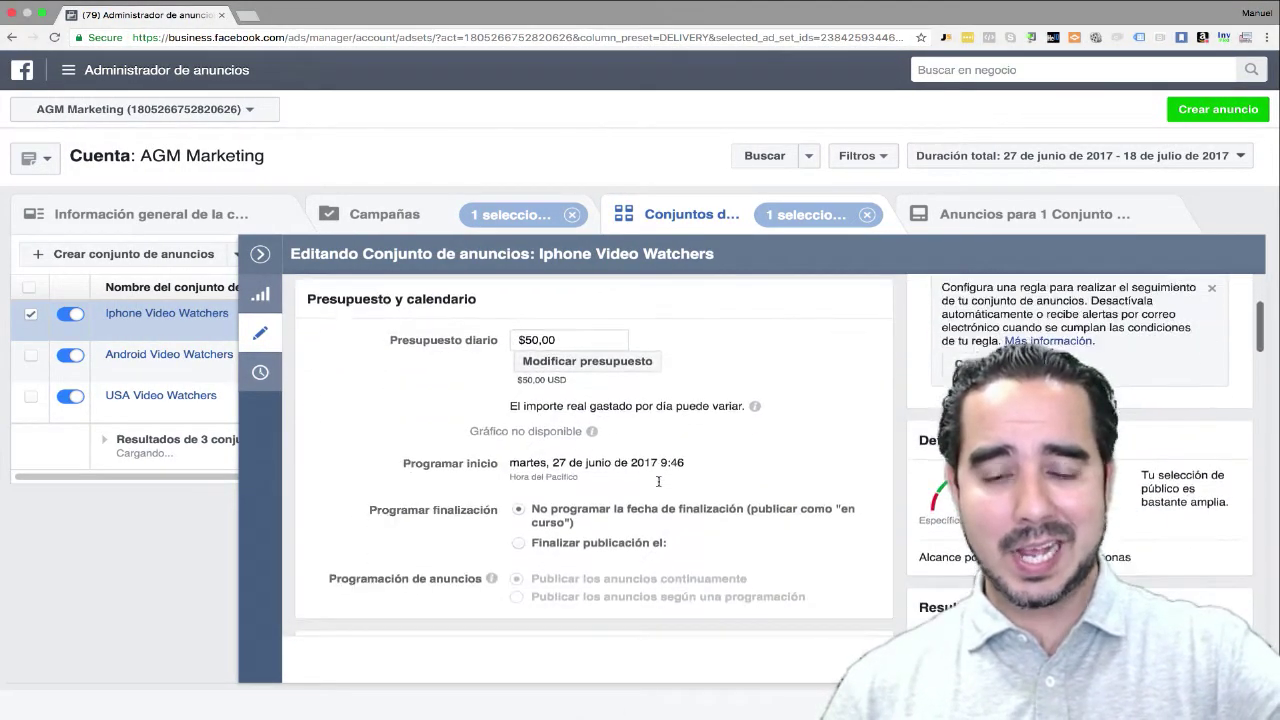
pyautogui.scroll(1, 659, 481)
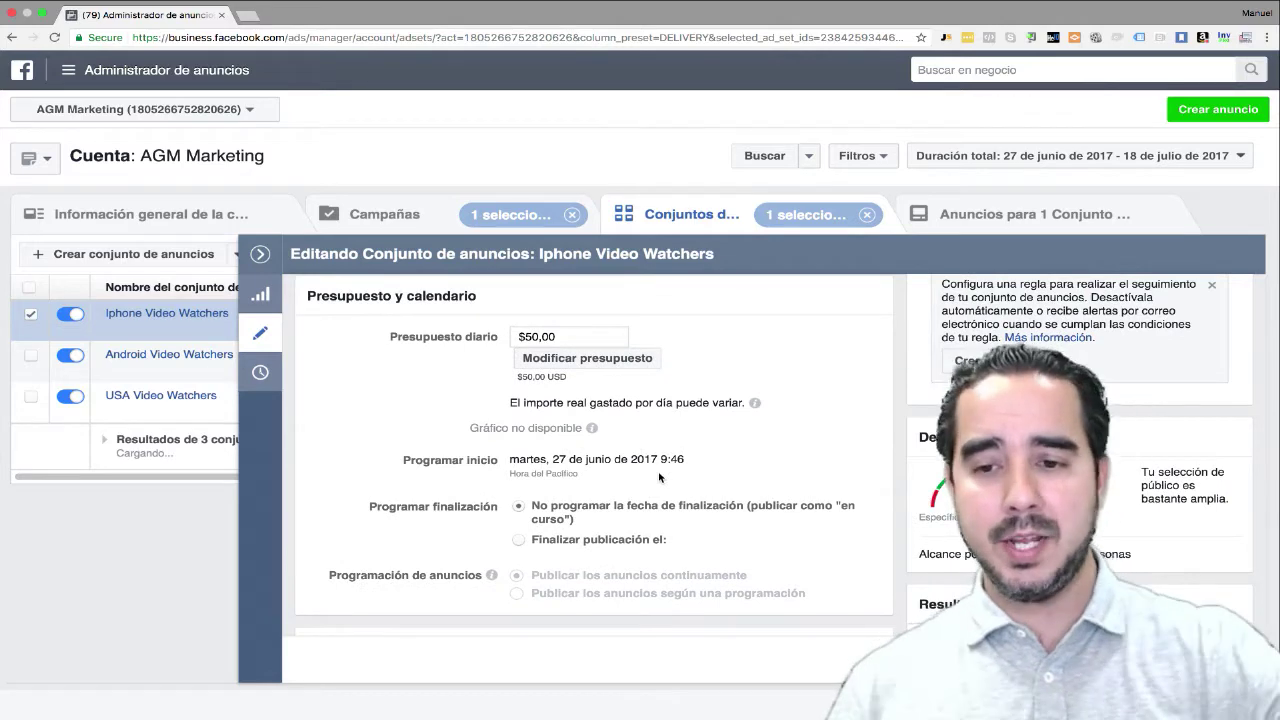
pyautogui.scroll(-3, 659, 477)
pyautogui.scroll(-4, 659, 477)
pyautogui.scroll(2, 659, 477)
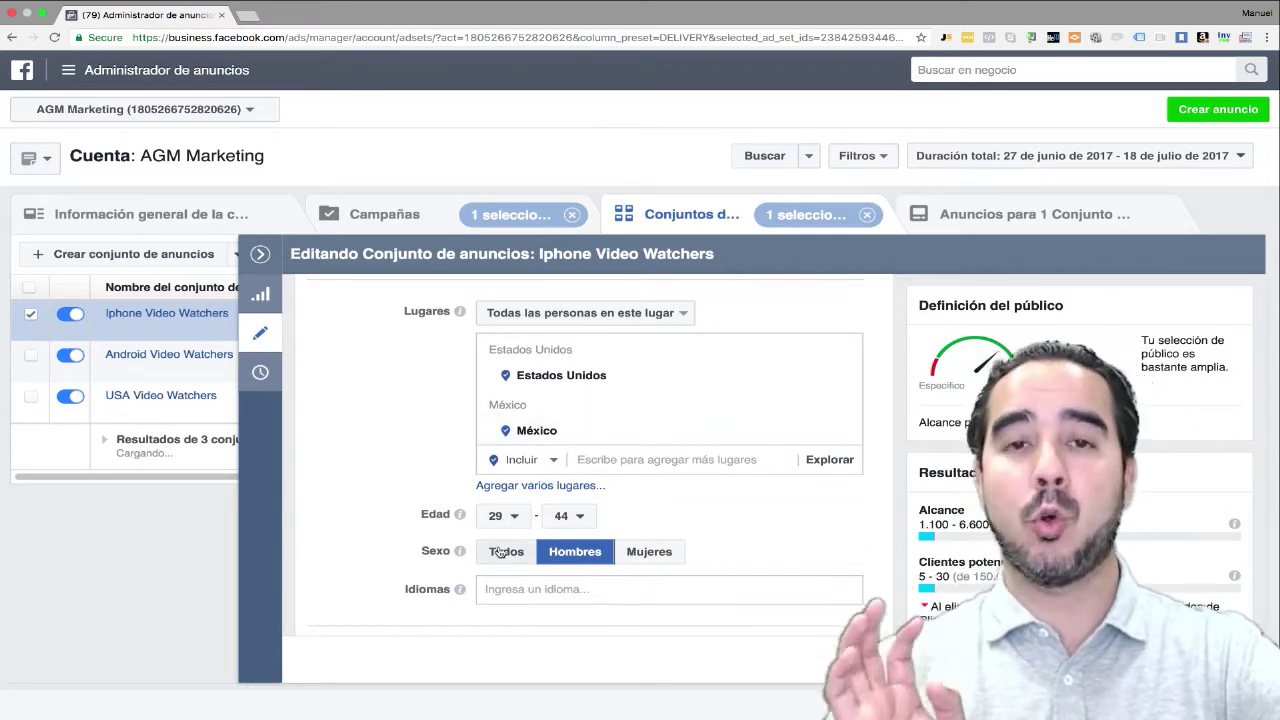
pyautogui.scroll(-2, 488, 476)
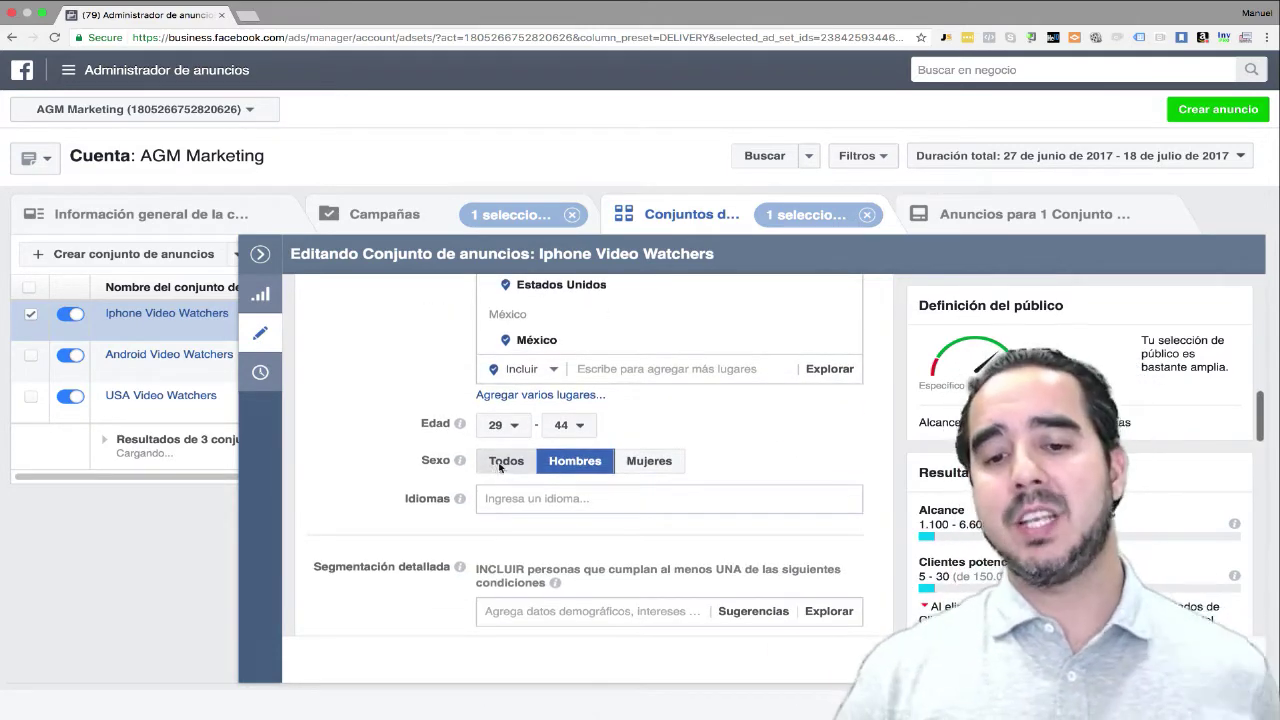
pyautogui.click(504, 461)
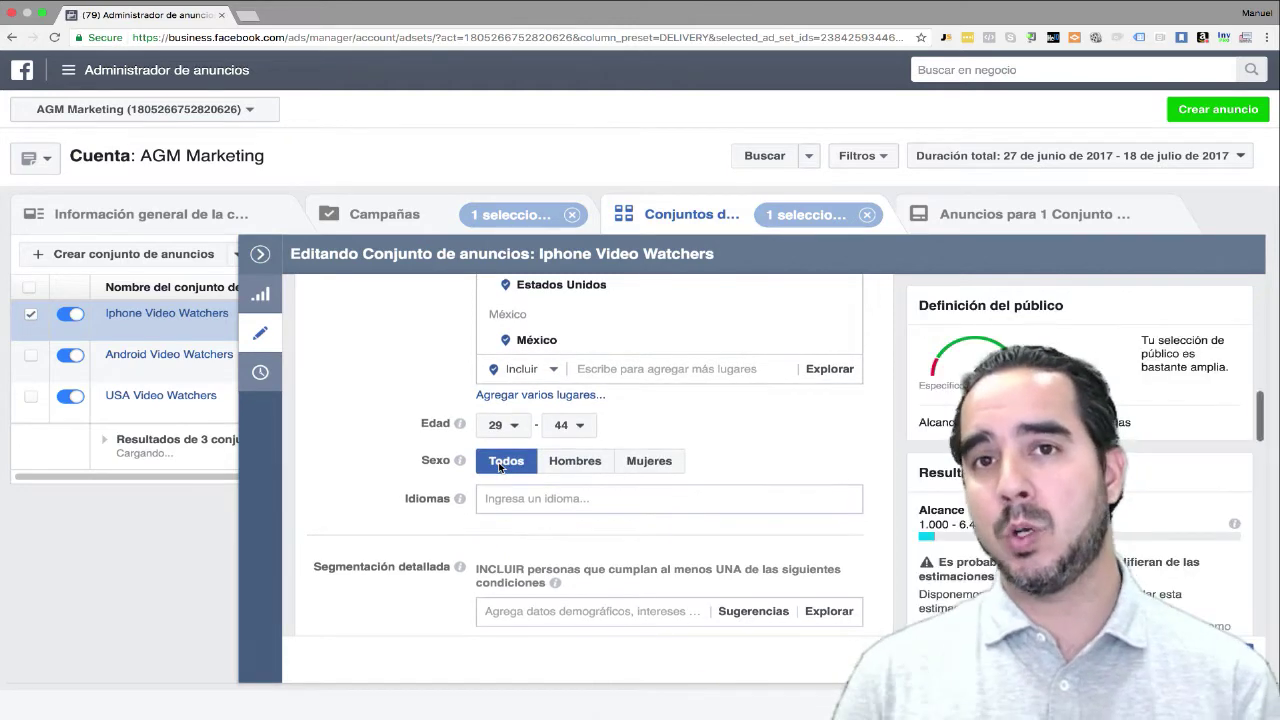
pyautogui.scroll(-2, 834, 414)
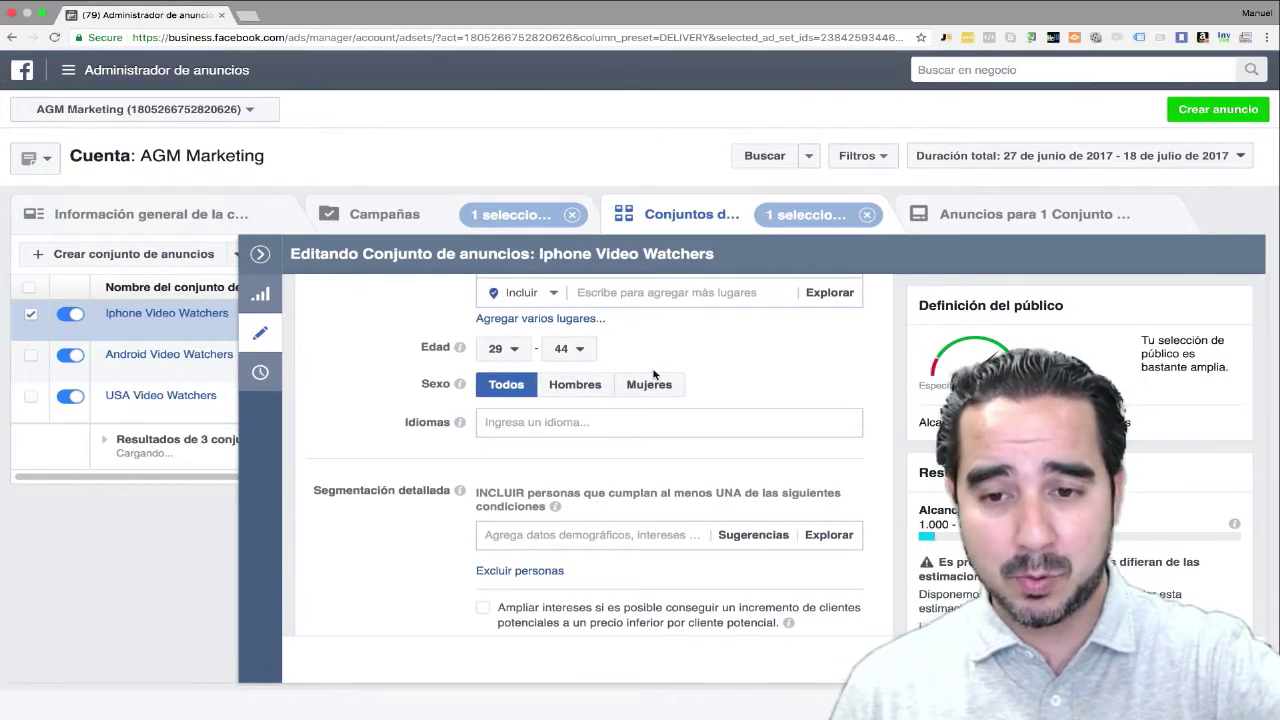
# Add Español to the language targeting (Idiomas) of the Iphone Video Watchers ad set.
pyautogui.scroll(-2, 880, 445)
pyautogui.scroll(-1, 1172, 490)
pyautogui.scroll(-3, 1171, 489)
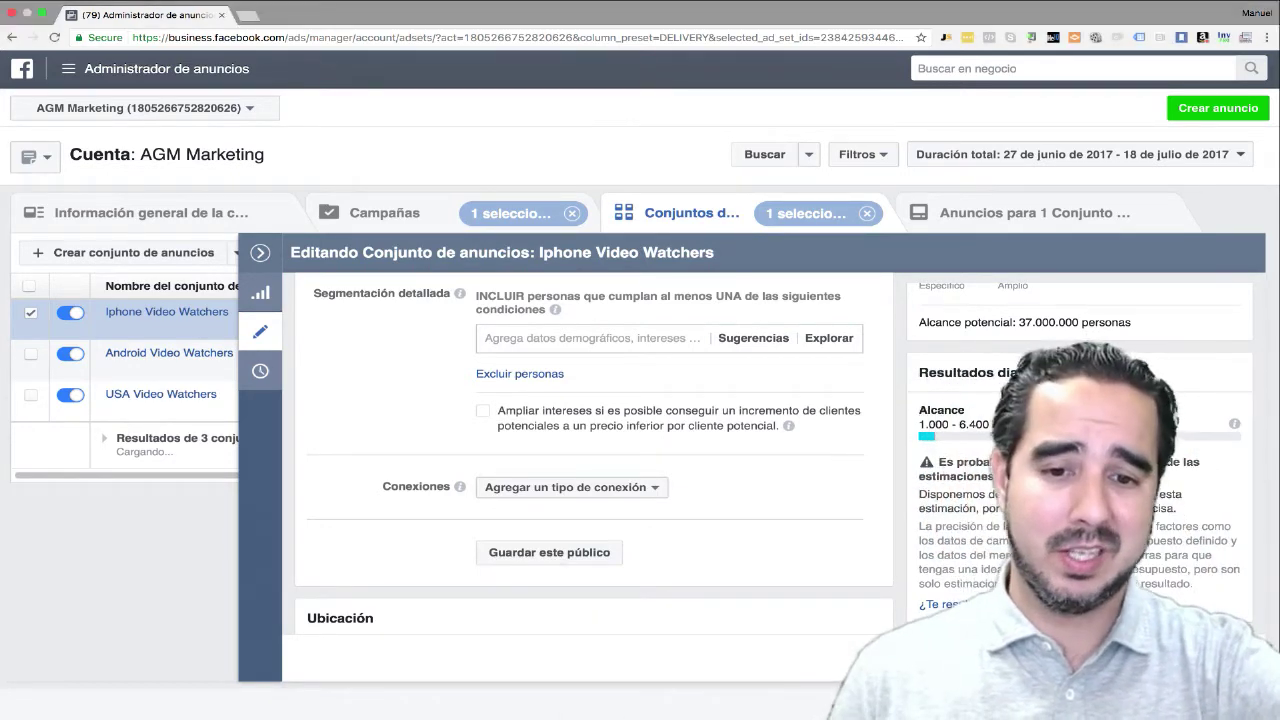
pyautogui.scroll(-3, 801, 612)
pyautogui.scroll(5, 801, 612)
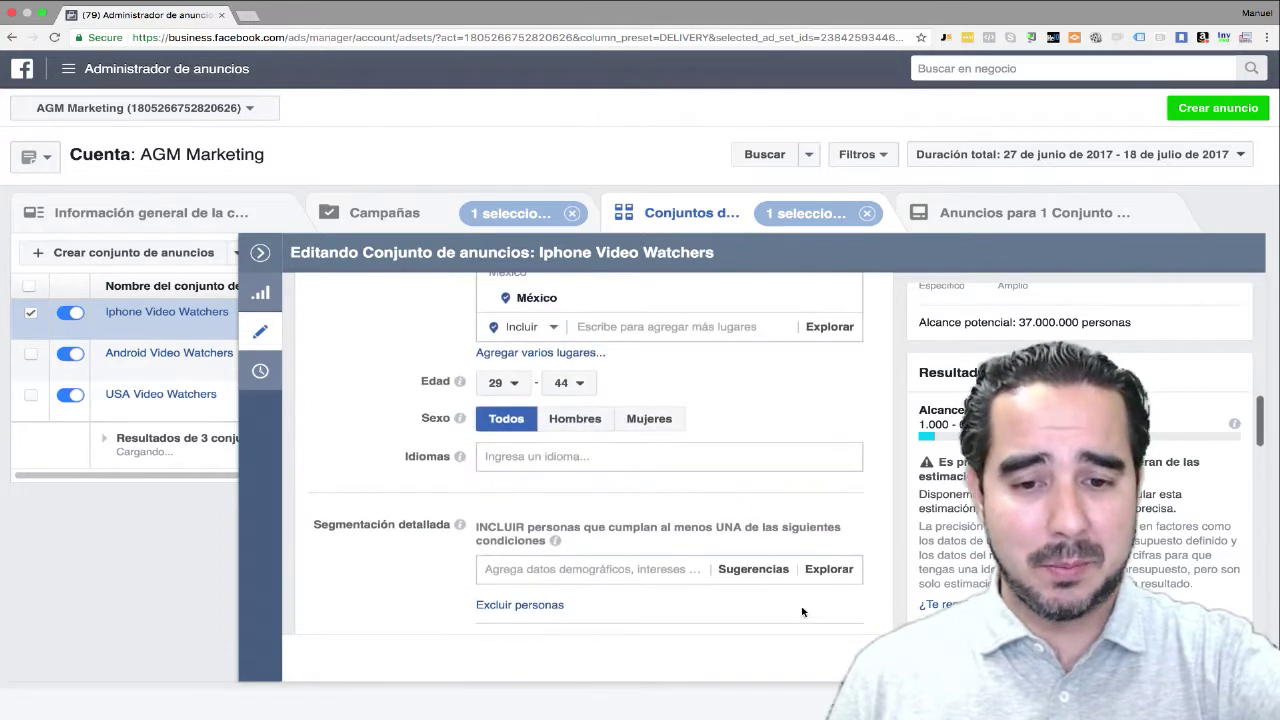
pyautogui.scroll(1, 801, 612)
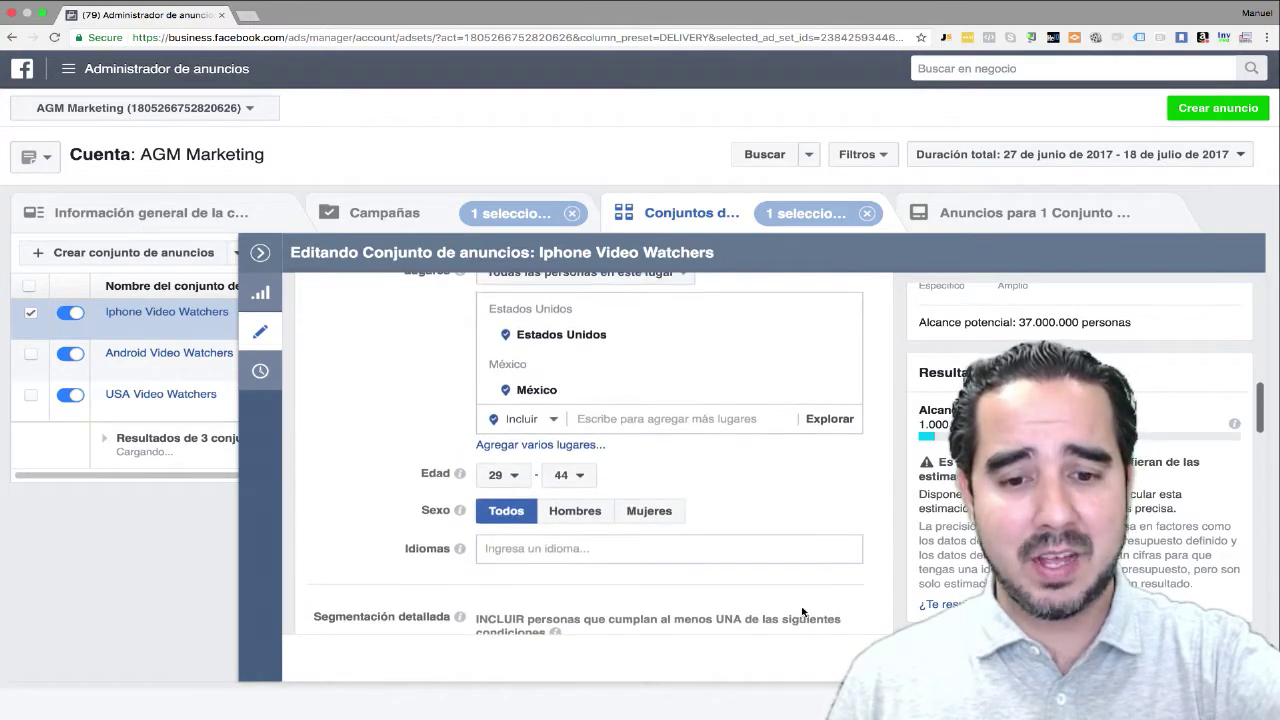
pyautogui.click(530, 557)
pyautogui.write('Es[a')
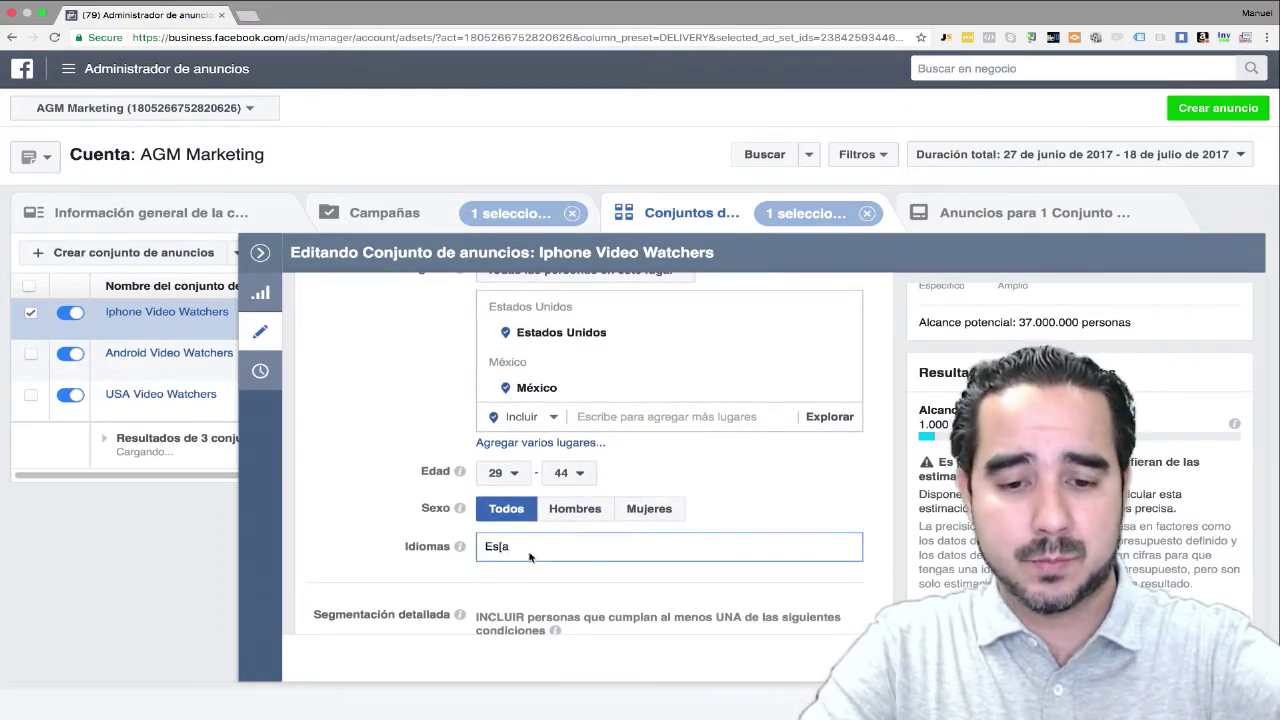
pyautogui.press('BackSpace')
pyautogui.press('BackSpace')
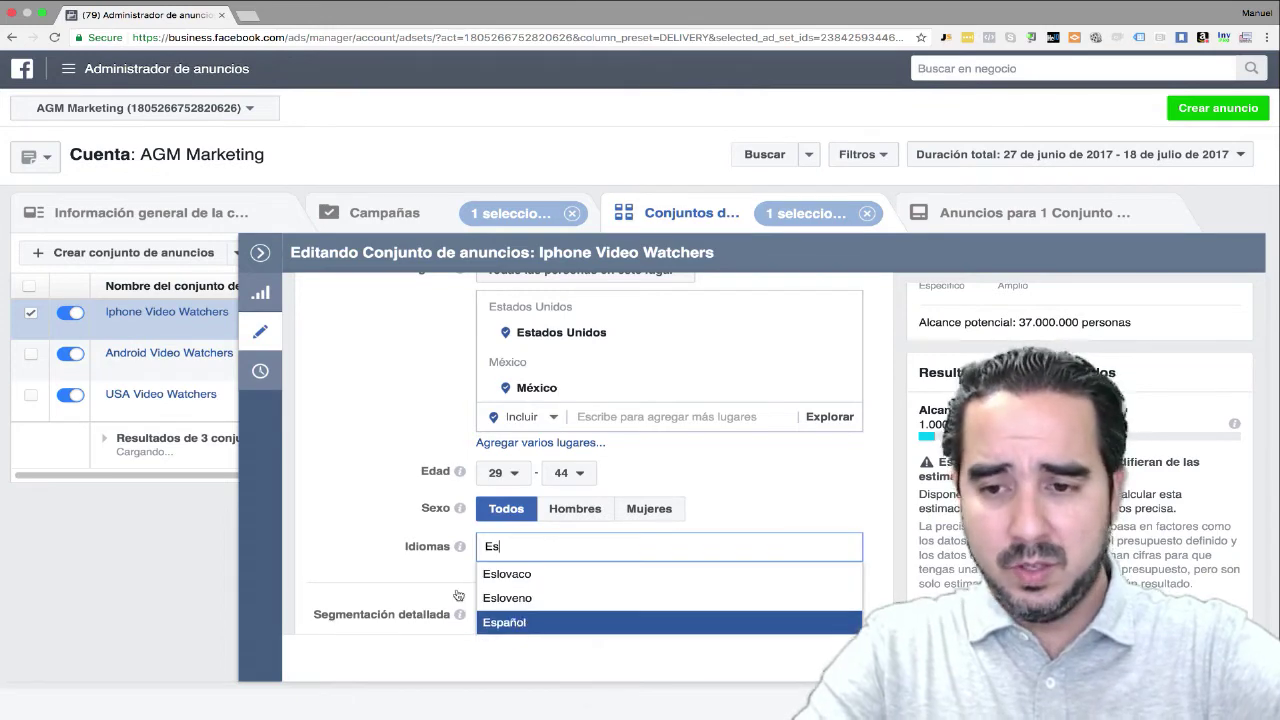
pyautogui.press('Return')
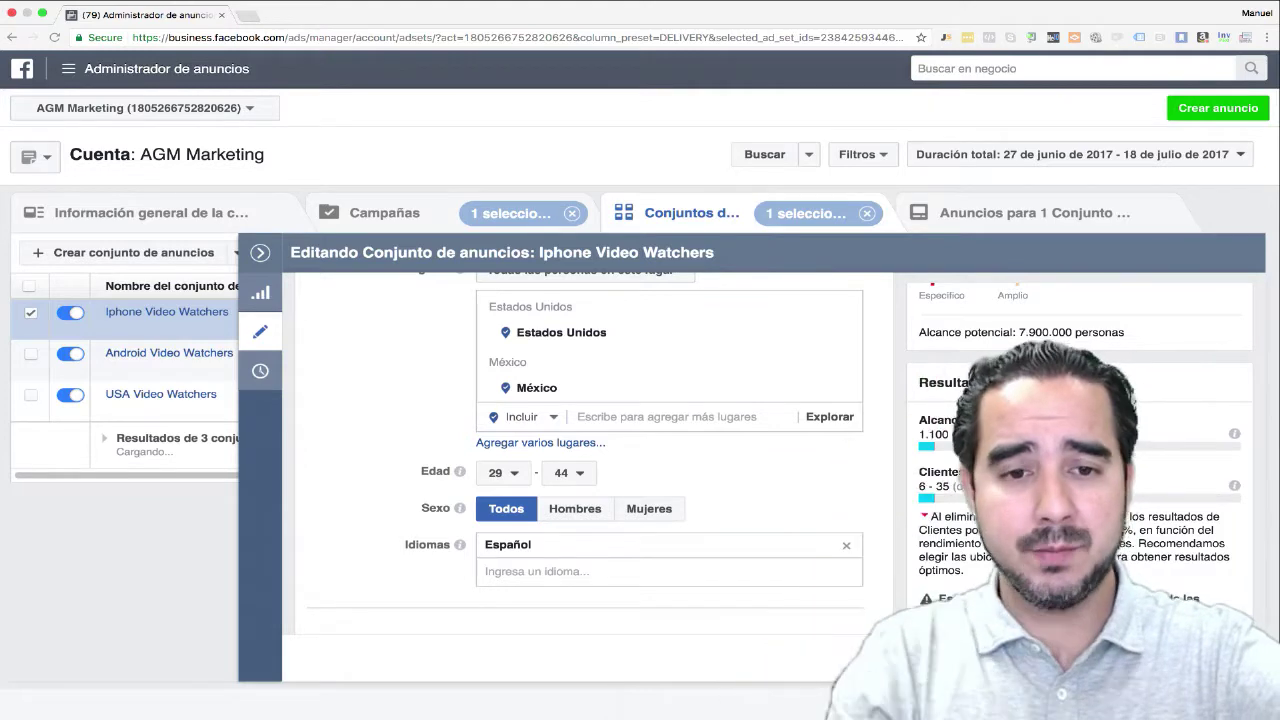
# Add the interest Grant Cardone to the included detailed targeting (Segmentación detallada) of the ad set.
pyautogui.scroll(-5, 655, 496)
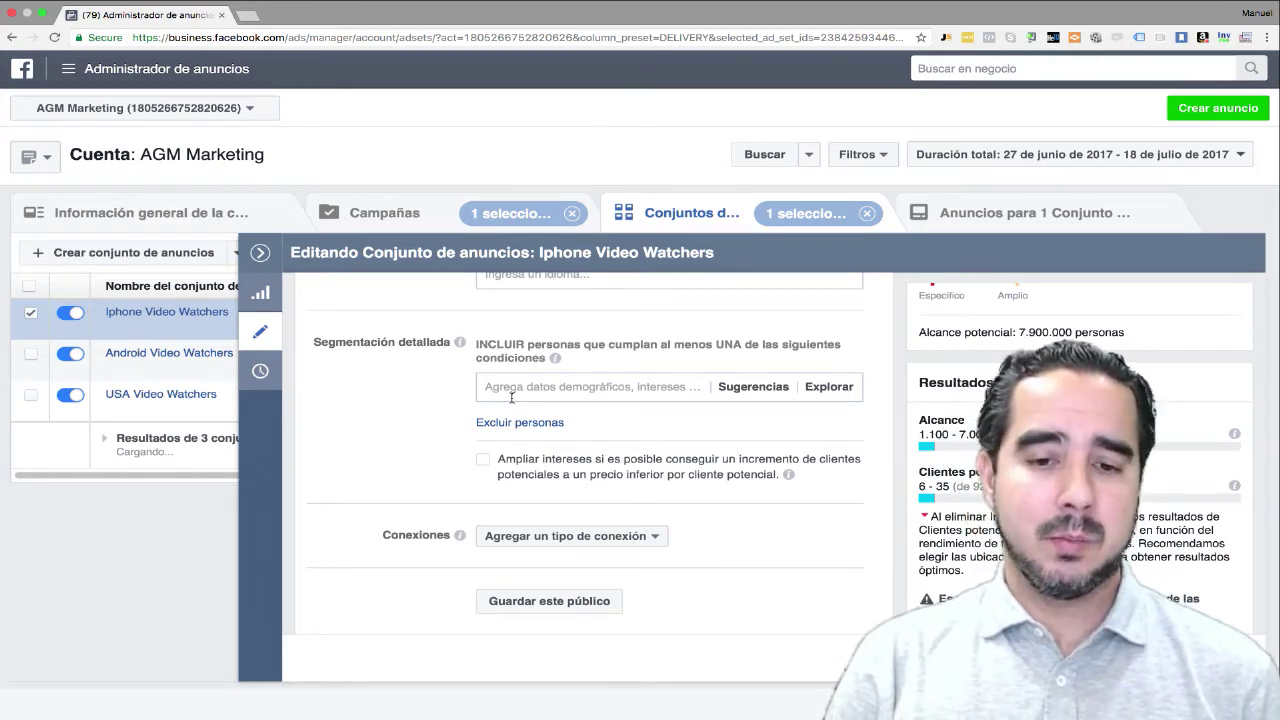
pyautogui.click(511, 397)
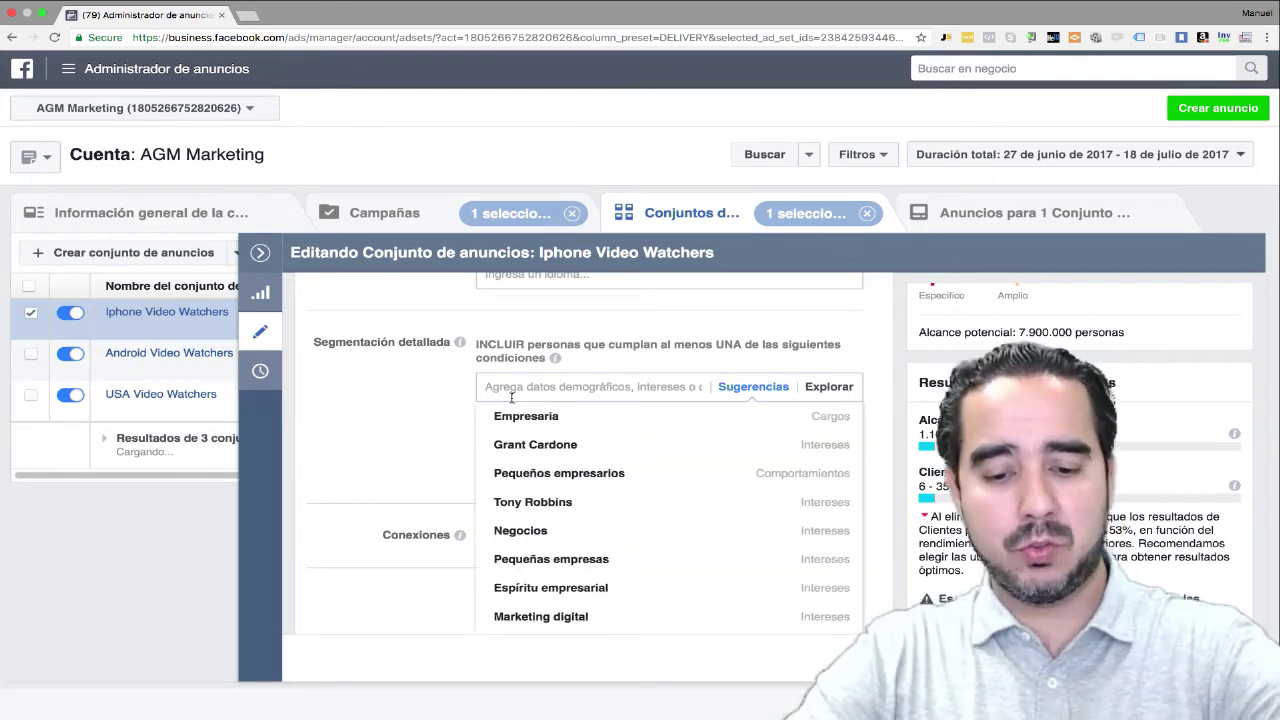
pyautogui.write('Grant')
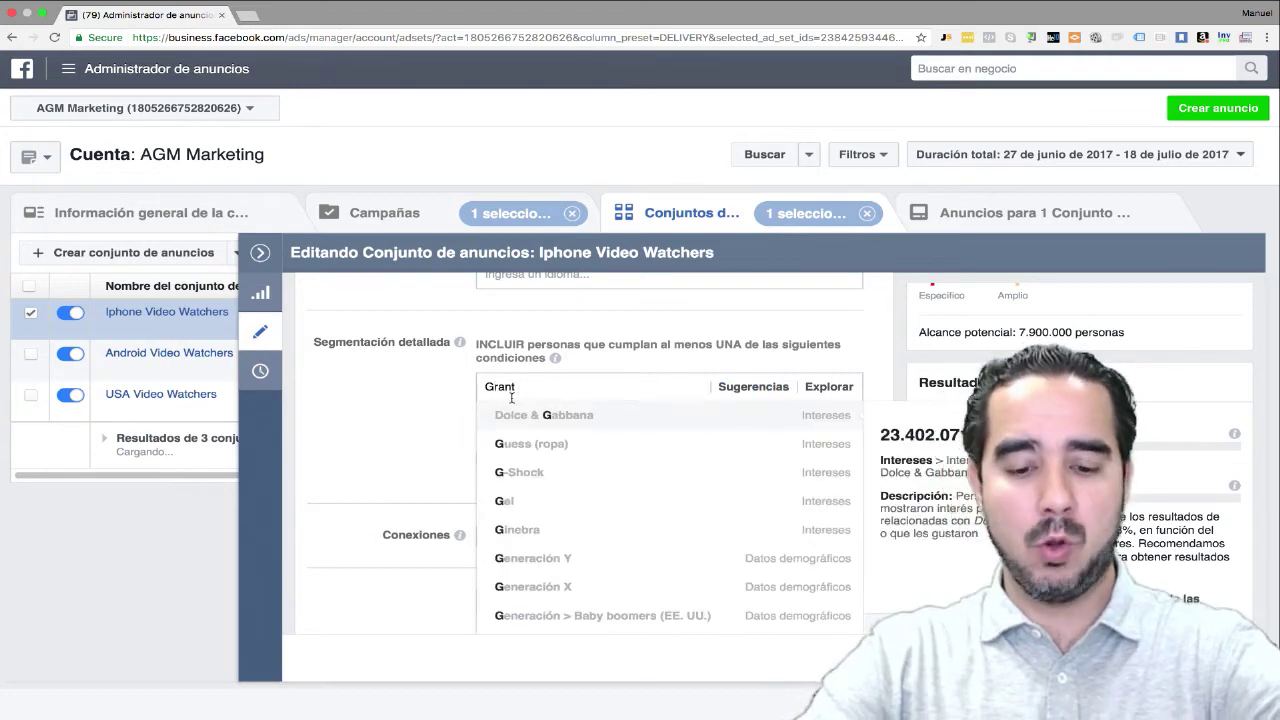
pyautogui.write(' Ca')
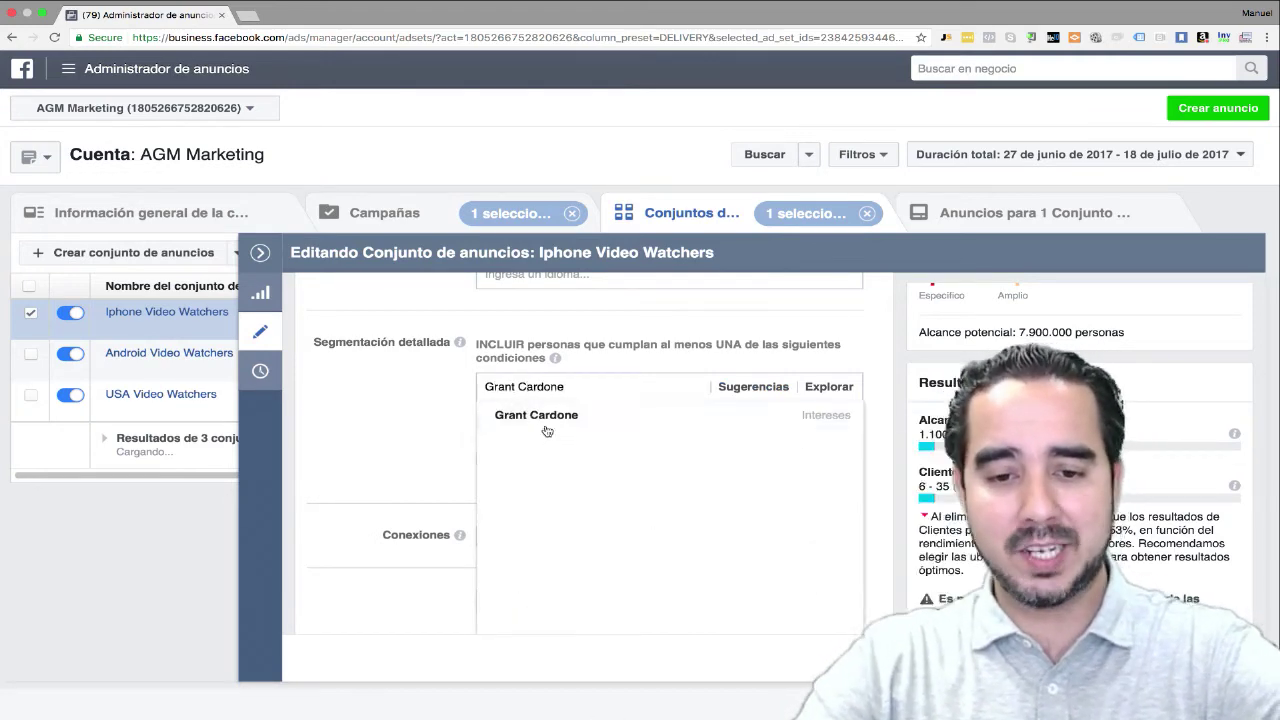
pyautogui.write('rdone')
pyautogui.click(547, 415)
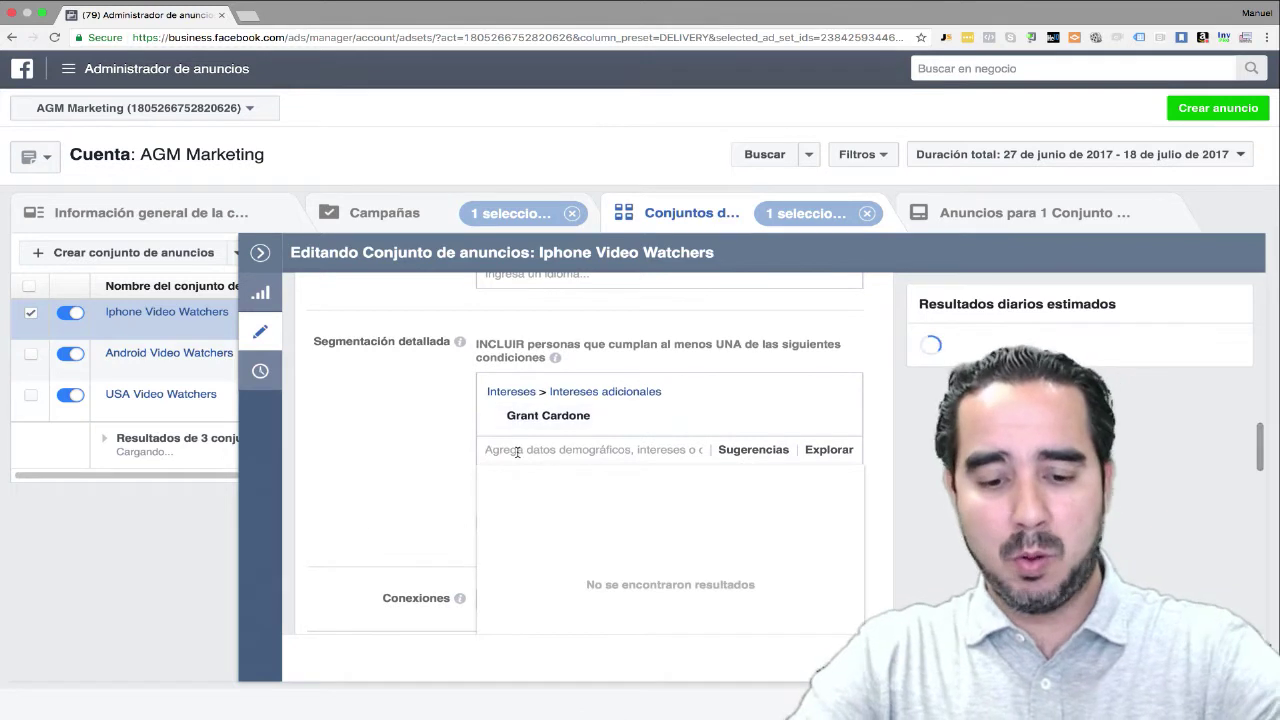
# Add Gary Vaynerchuk as a second included interest in the ad set's detailed targeting.
pyautogui.write('Vary')
pyautogui.press('BackSpace')
pyautogui.press('BackSpace')
pyautogui.press('BackSpace')
pyautogui.press('BackSpace')
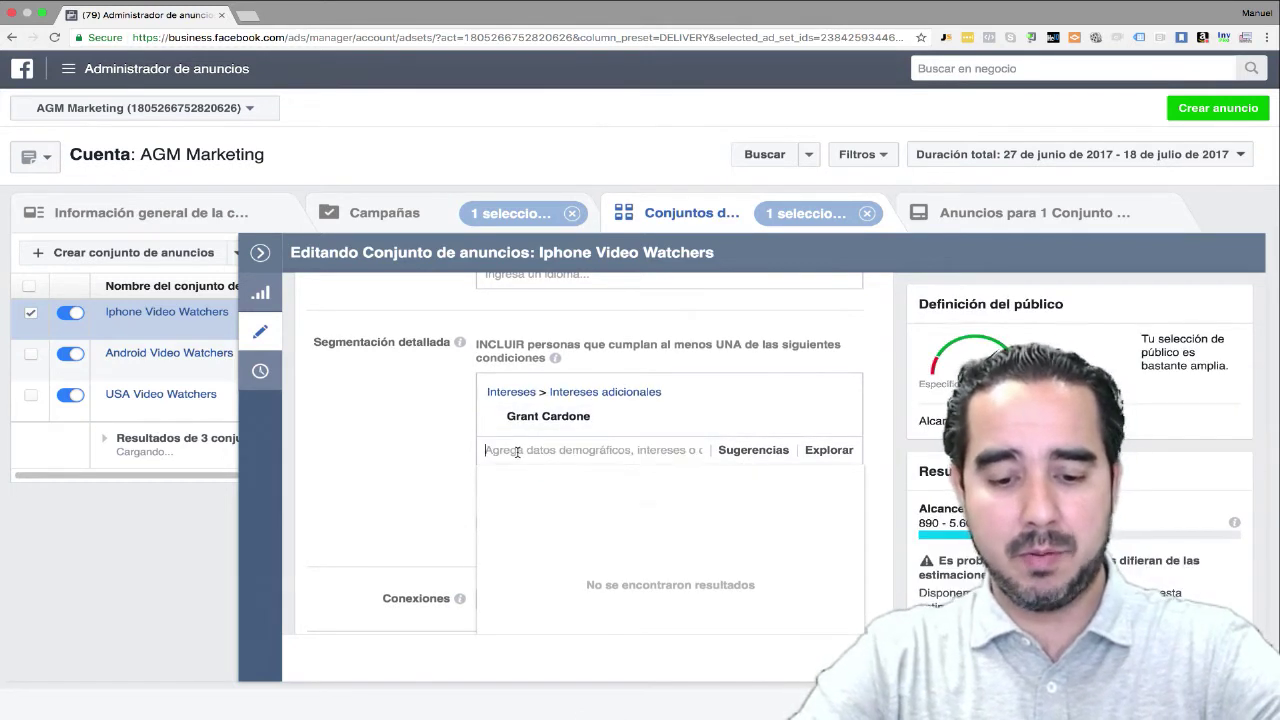
pyautogui.write('Gary Va')
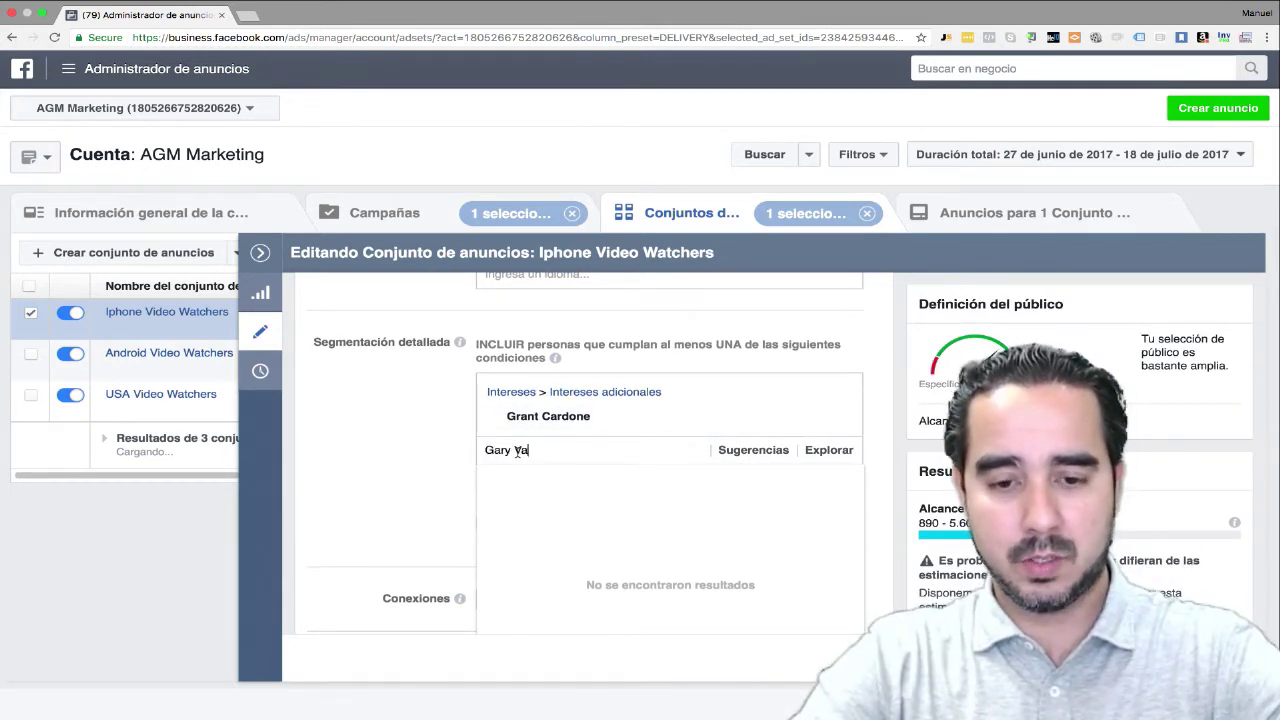
pyautogui.write('yner')
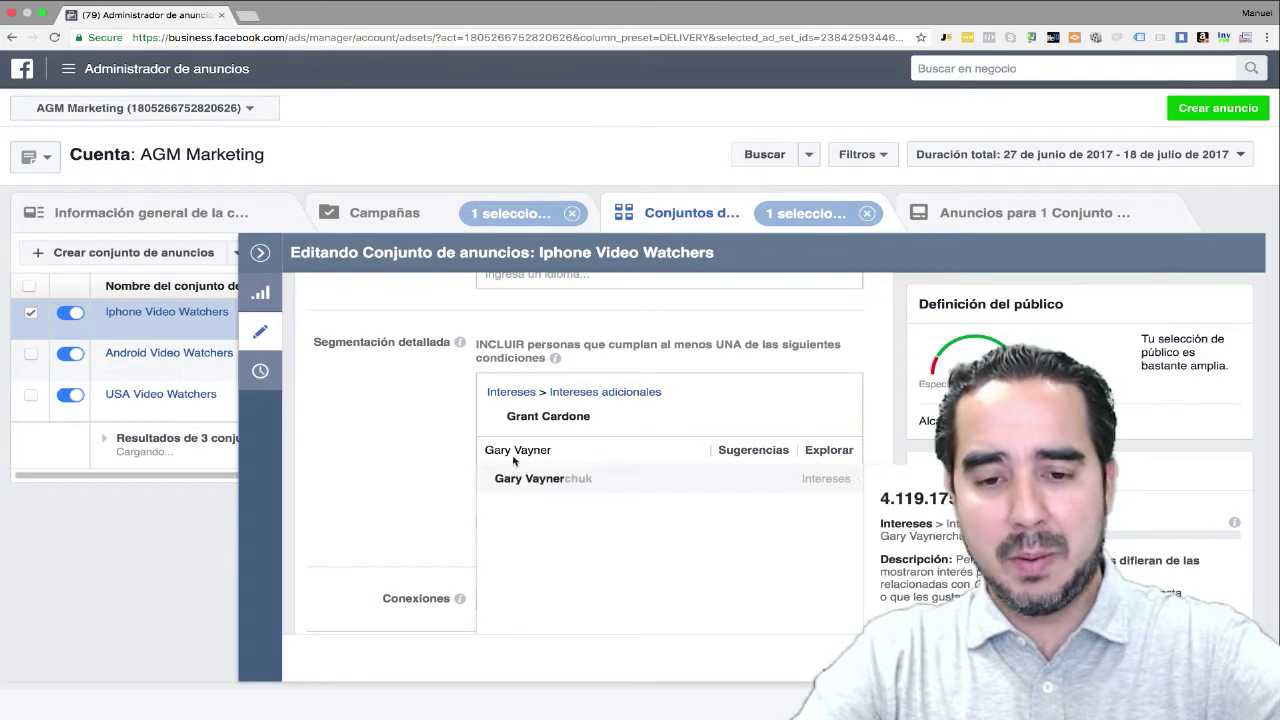
pyautogui.click(558, 482)
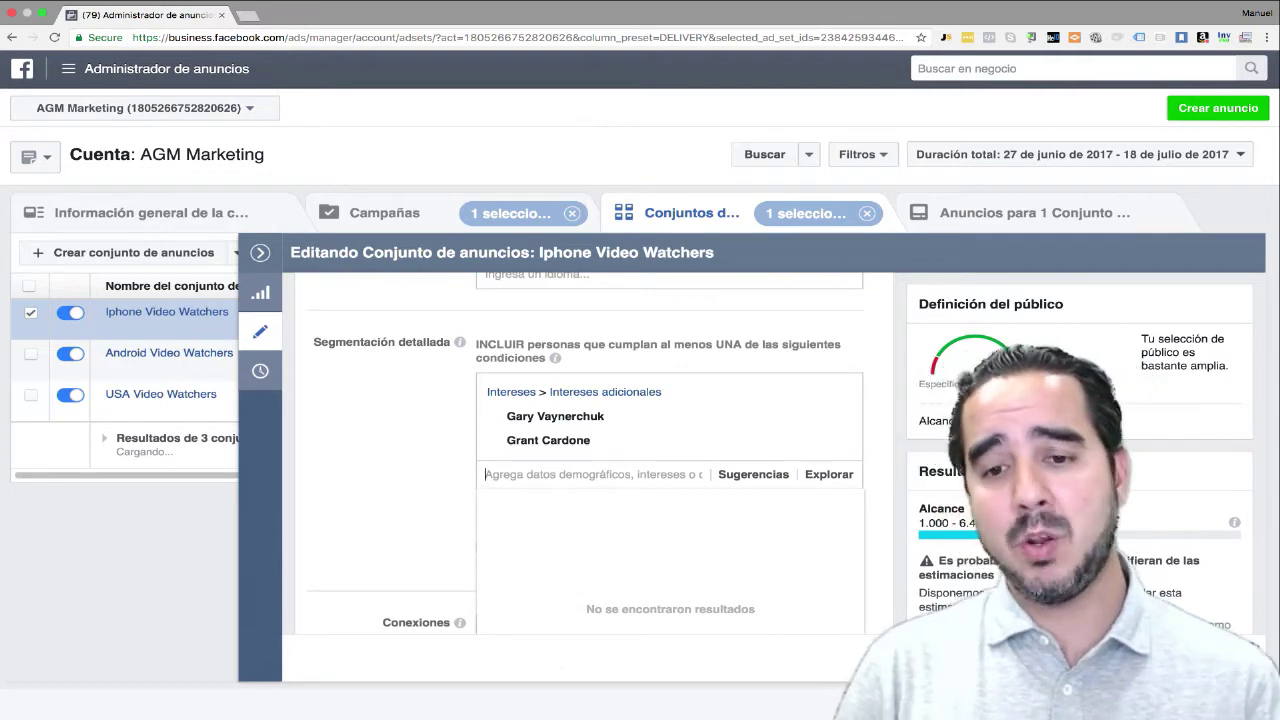
# Set the minimum age (Edad) of the Iphone Video Watchers audience to 21.
pyautogui.scroll(5, 480, 428)
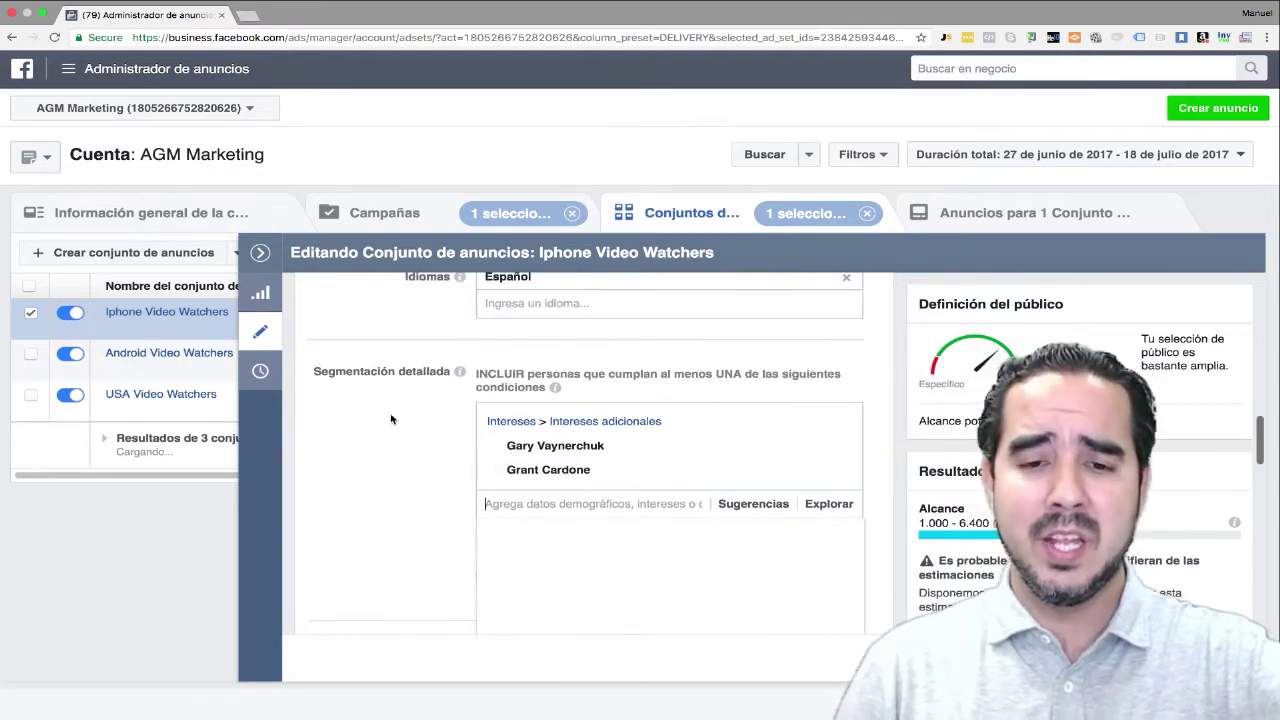
pyautogui.click(498, 414)
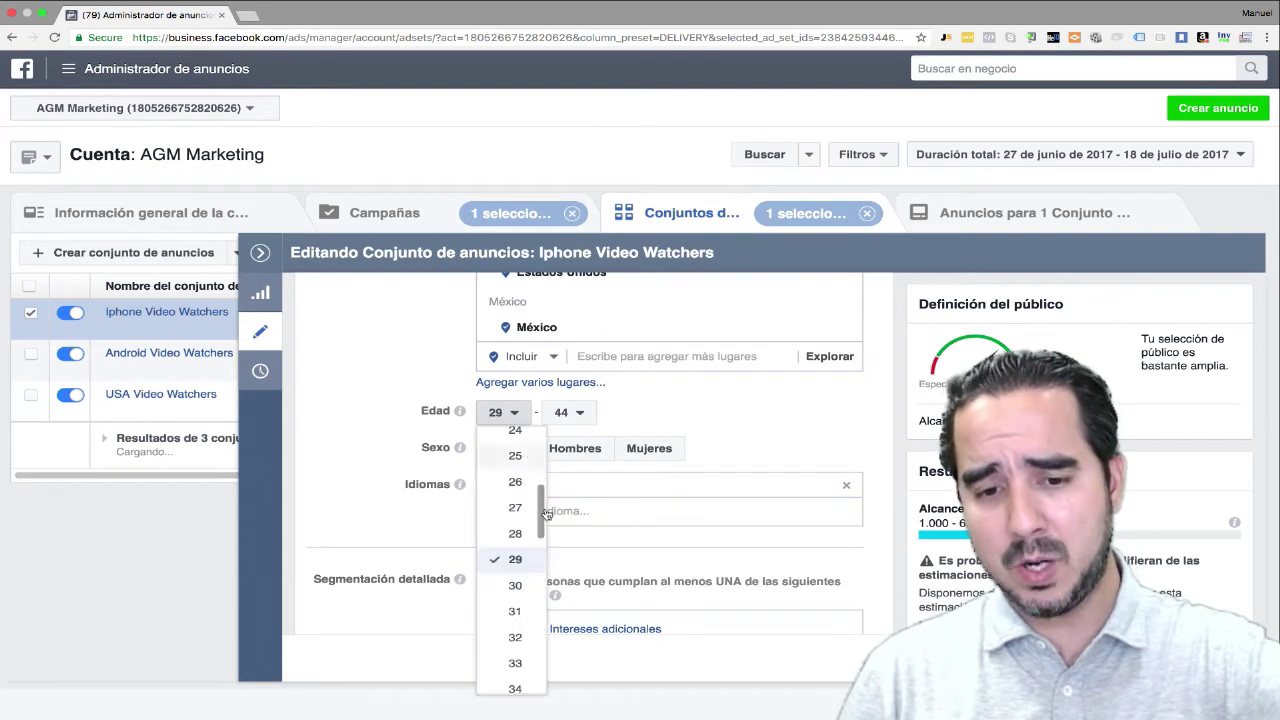
pyautogui.scroll(2, 505, 515)
pyautogui.scroll(2, 507, 512)
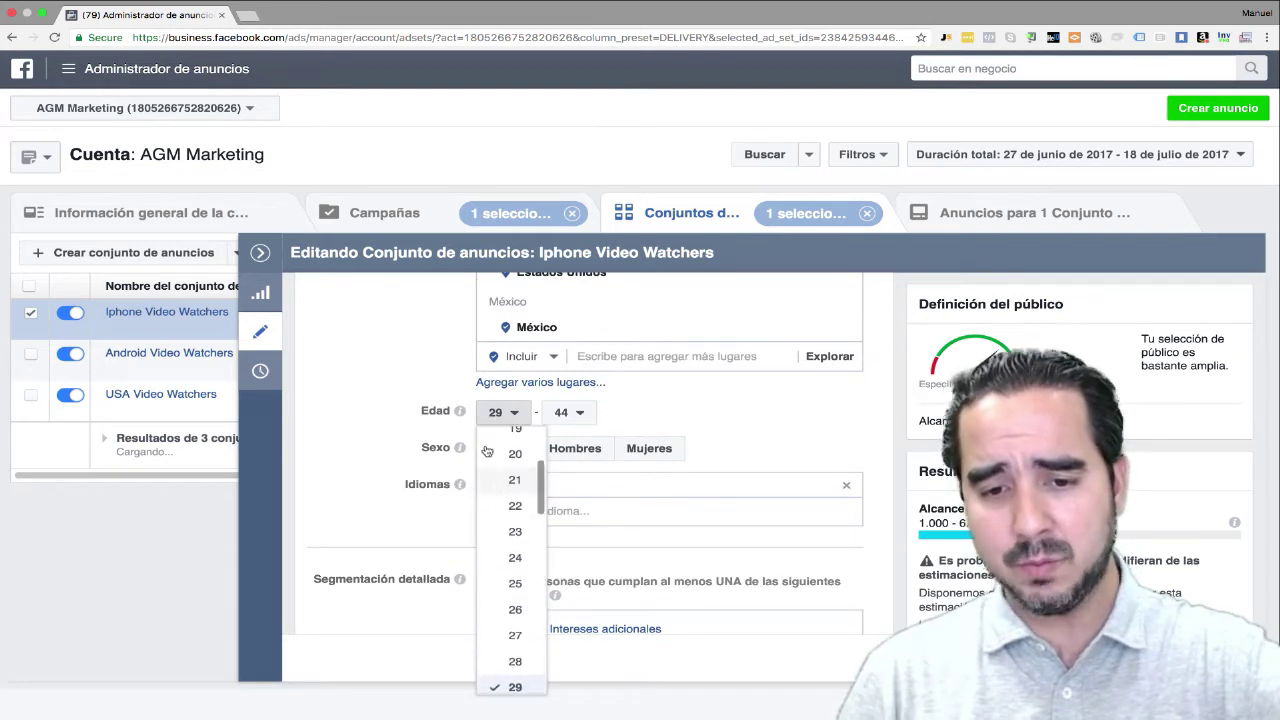
pyautogui.click(514, 480)
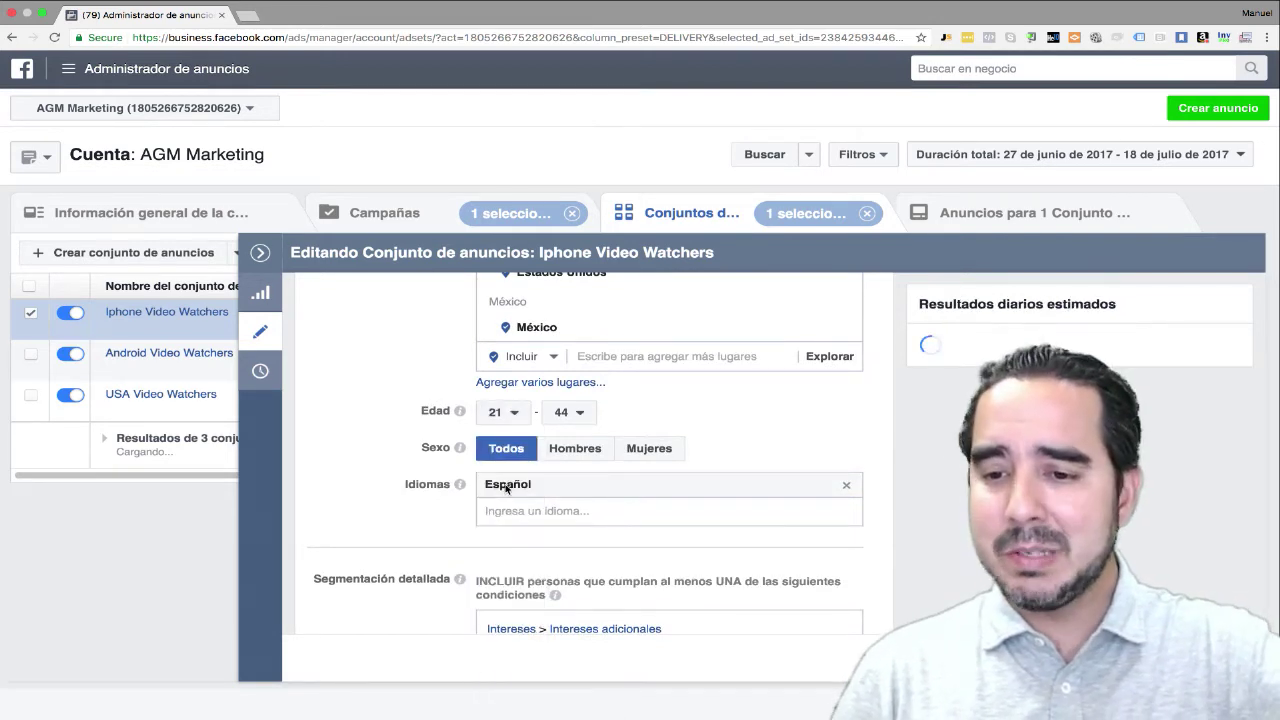
# Set the maximum age (Edad) of the Iphone Video Watchers audience to 64.
pyautogui.click(568, 413)
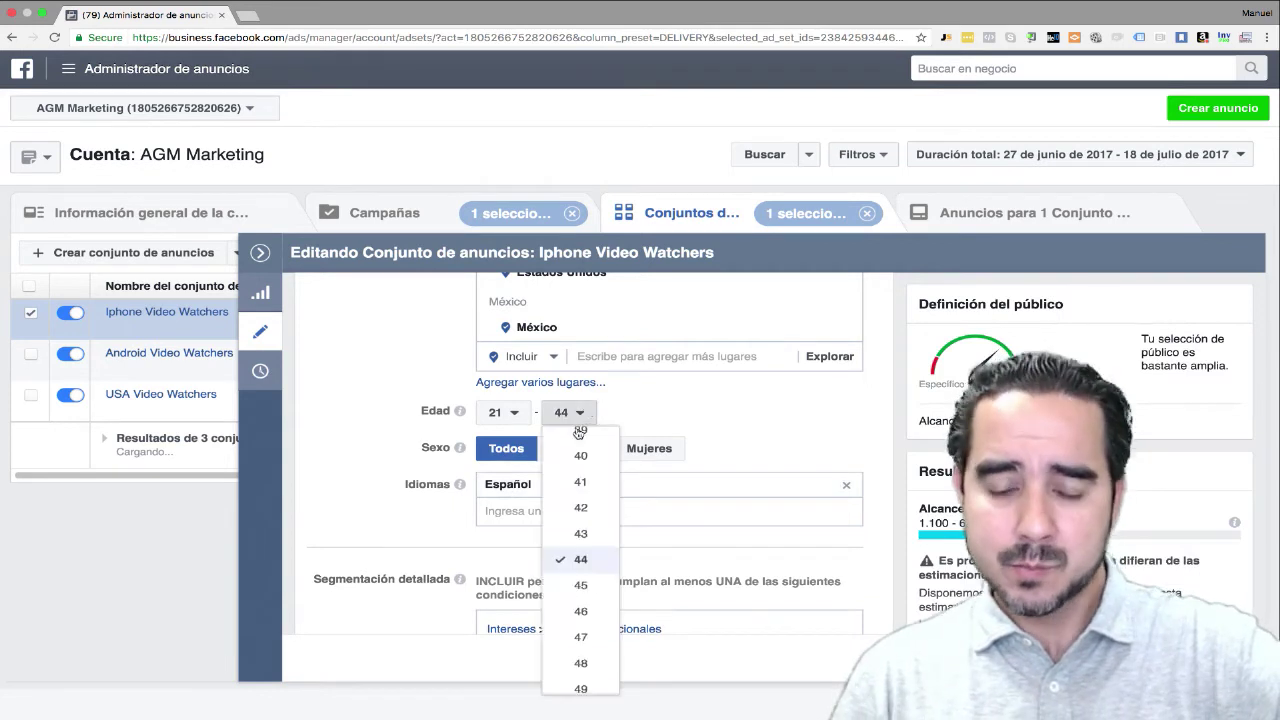
pyautogui.scroll(-3, 578, 590)
pyautogui.scroll(-3, 576, 605)
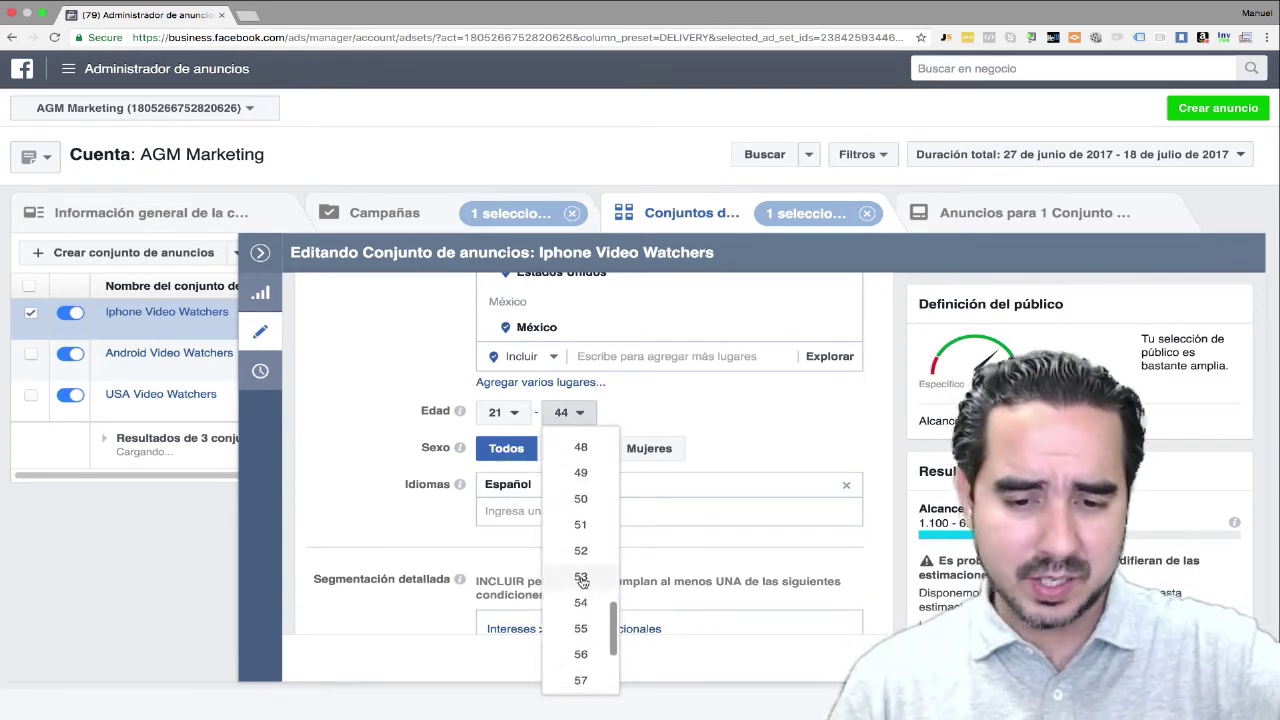
pyautogui.click(578, 637)
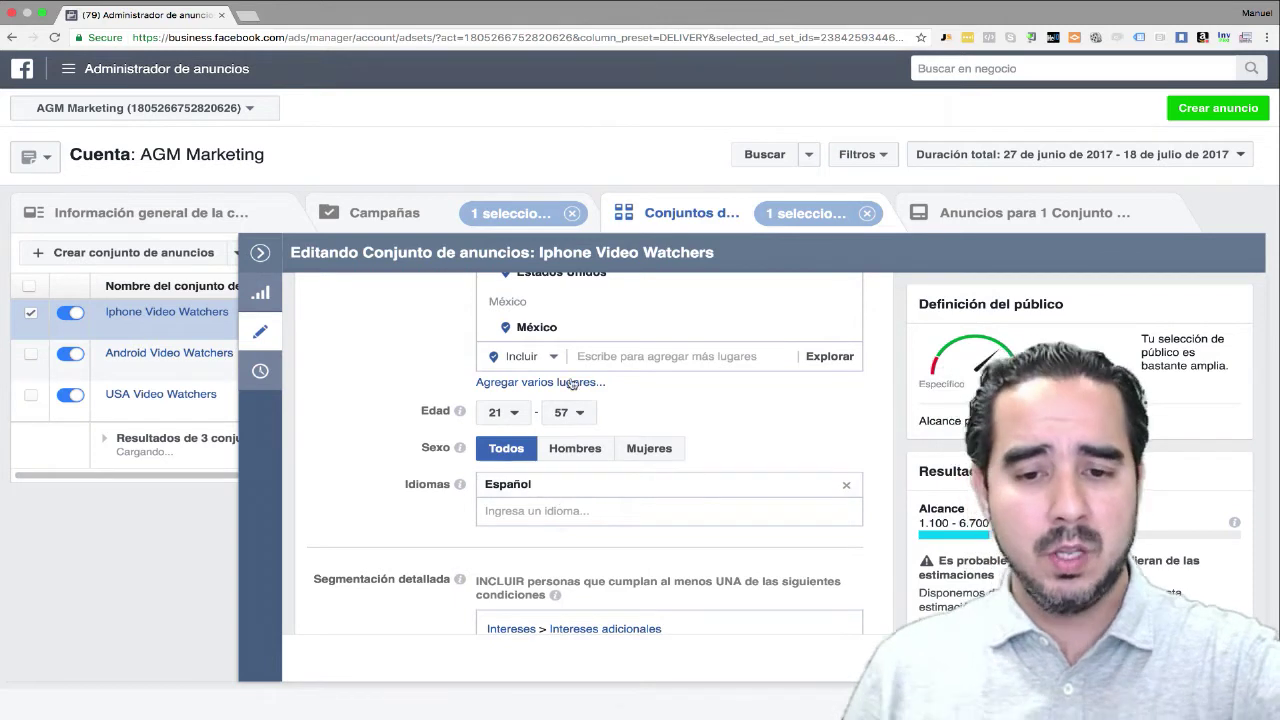
pyautogui.click(572, 412)
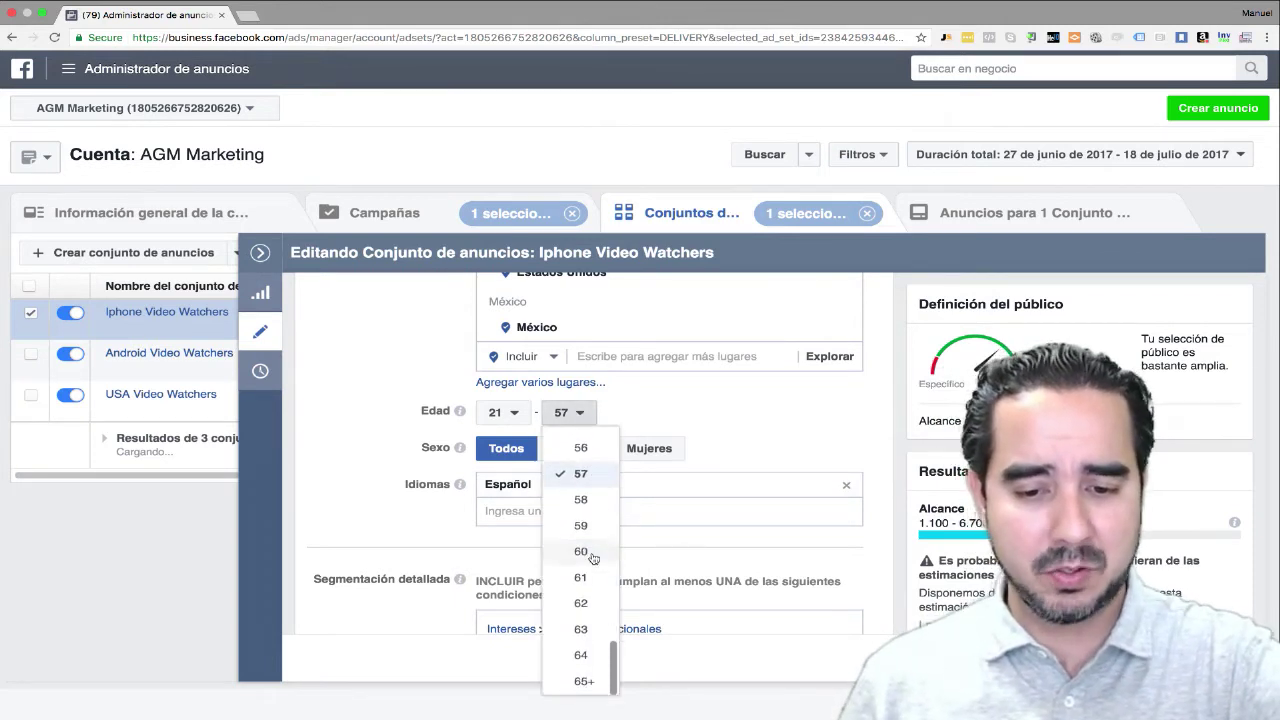
pyautogui.click(582, 688)
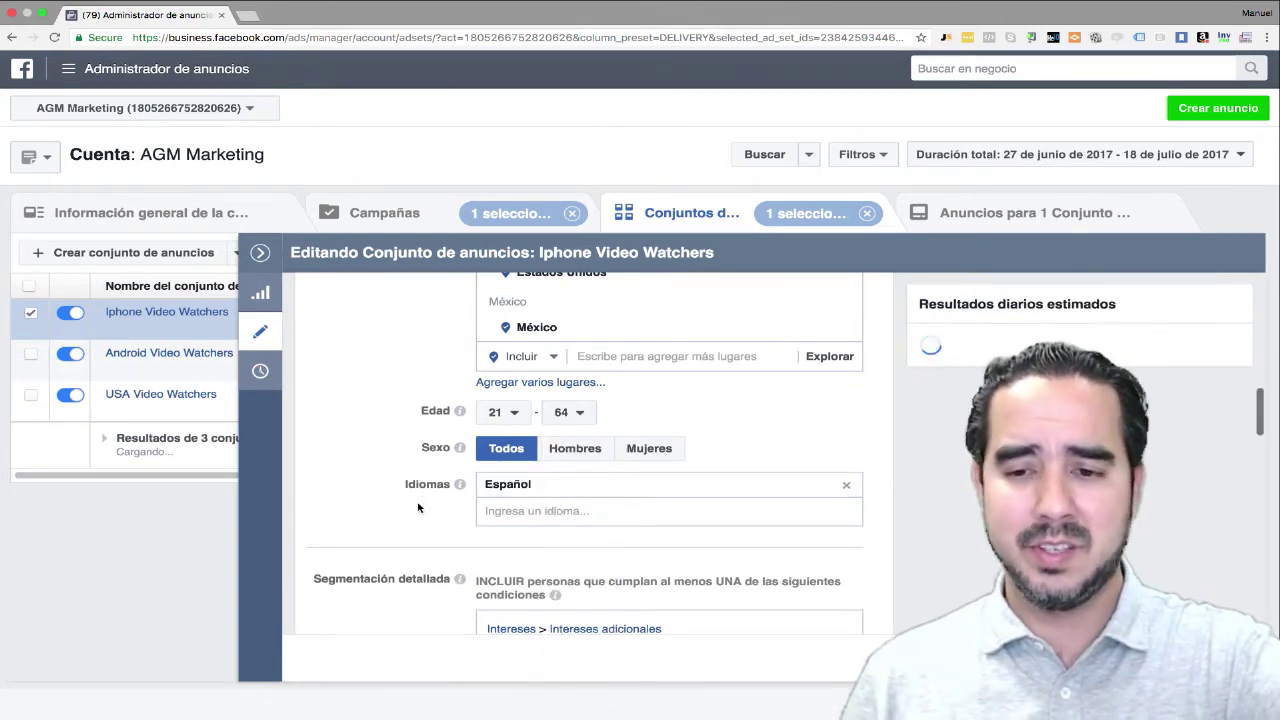
# Add the interest Tony Robbins to the ad set's included detailed targeting and look over the audience settings.
pyautogui.scroll(-2, 463, 570)
pyautogui.scroll(-4, 463, 570)
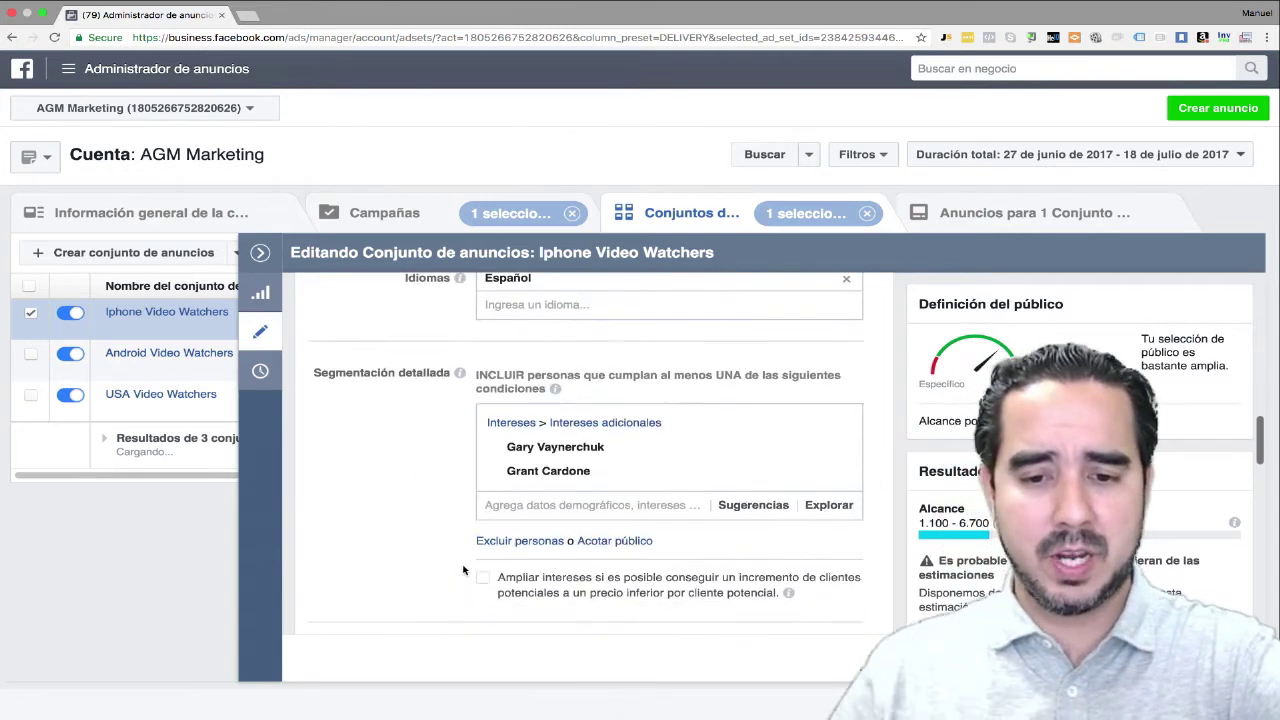
pyautogui.click(538, 478)
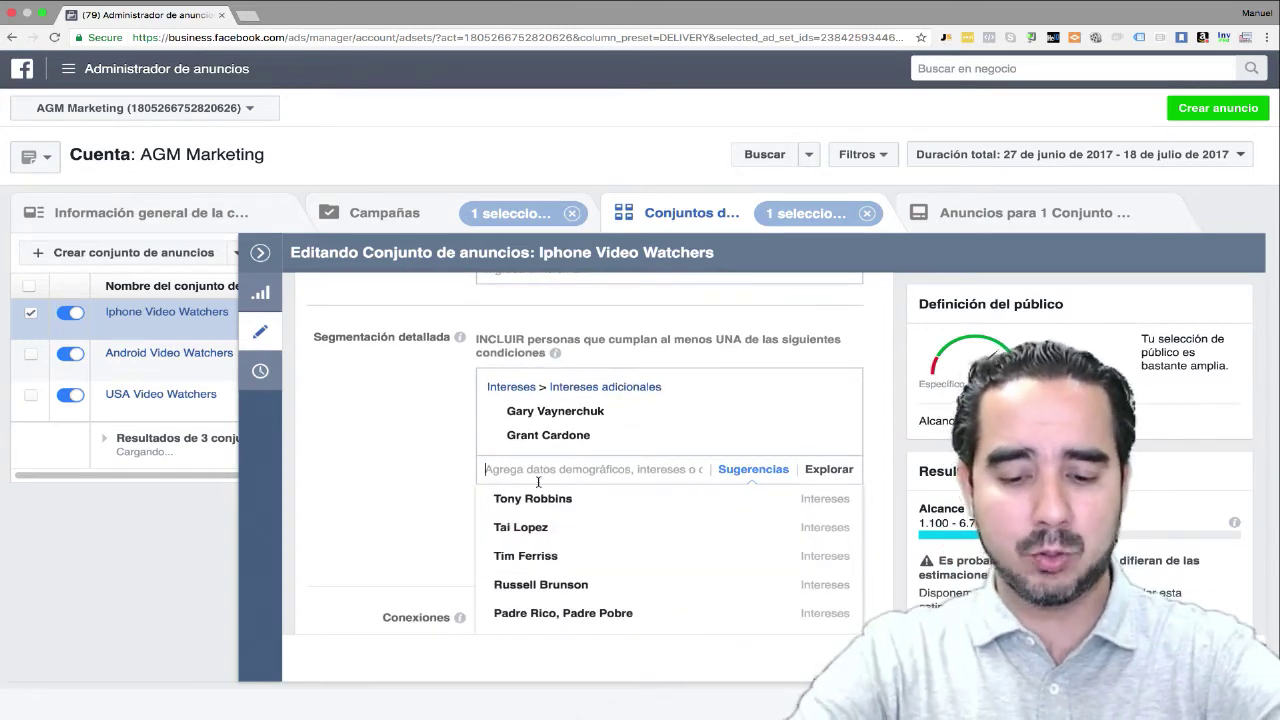
pyautogui.write('Tony Ro')
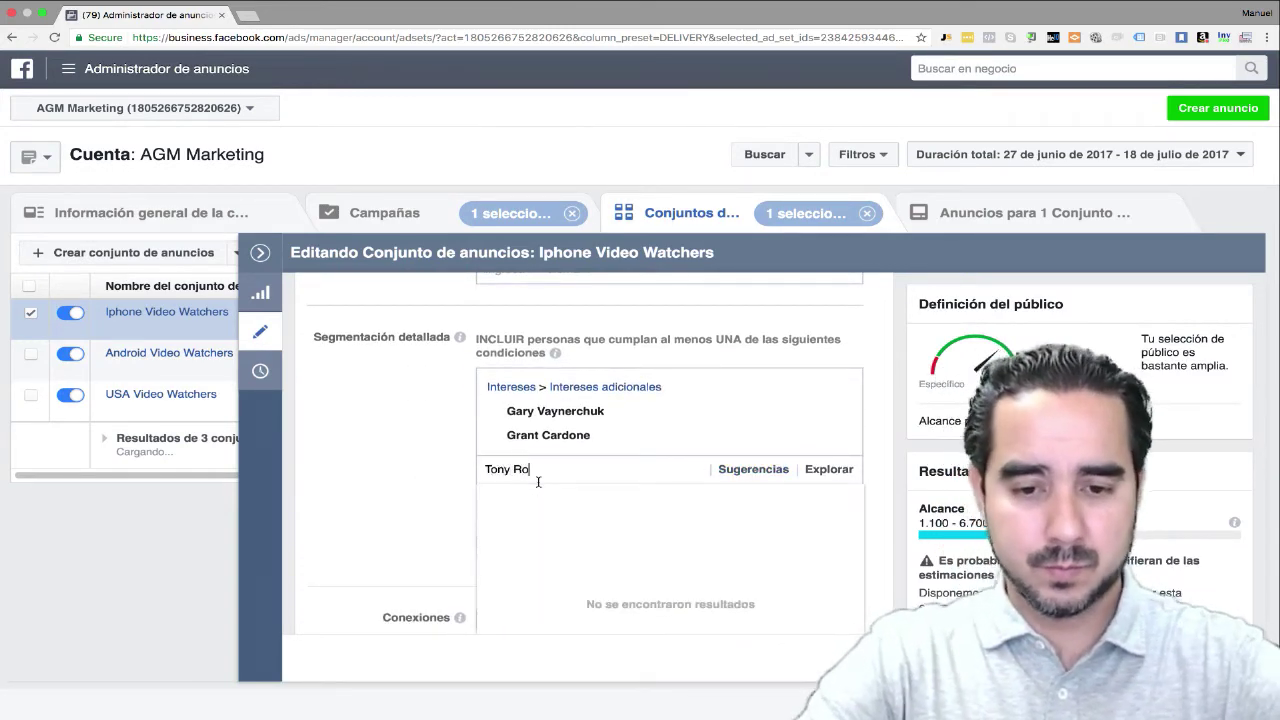
pyautogui.click(539, 500)
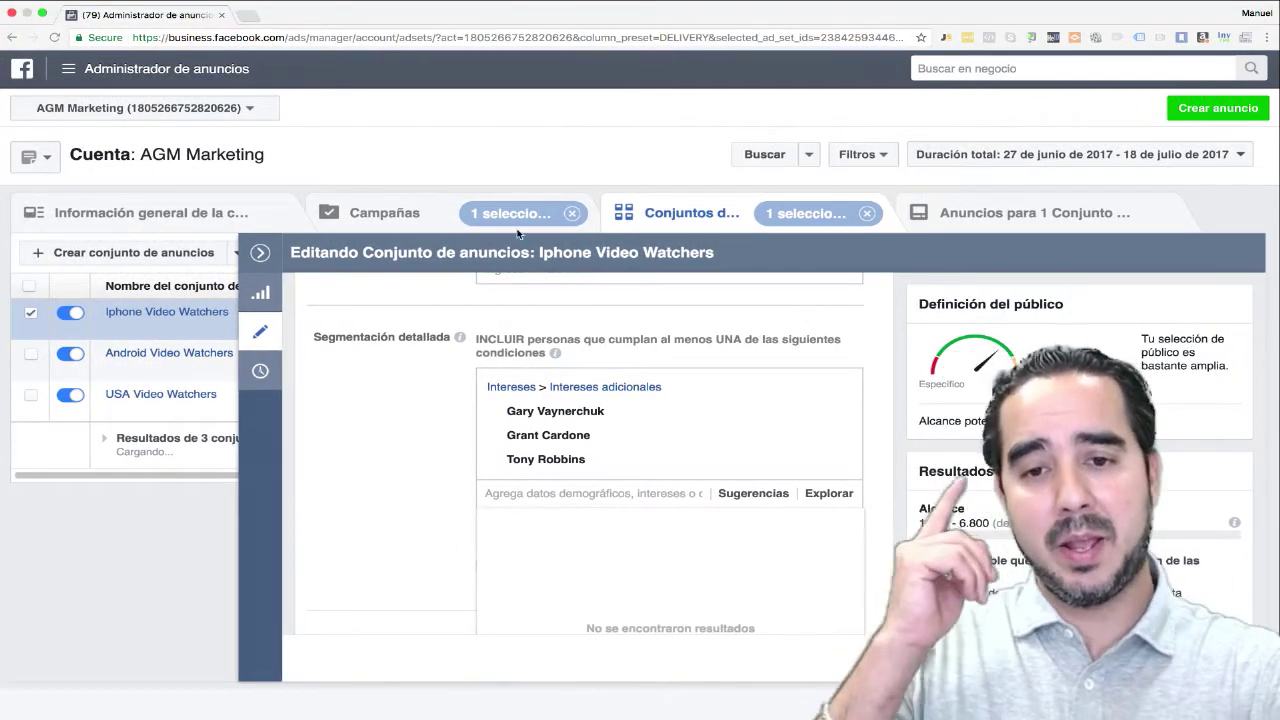
pyautogui.scroll(5, 476, 503)
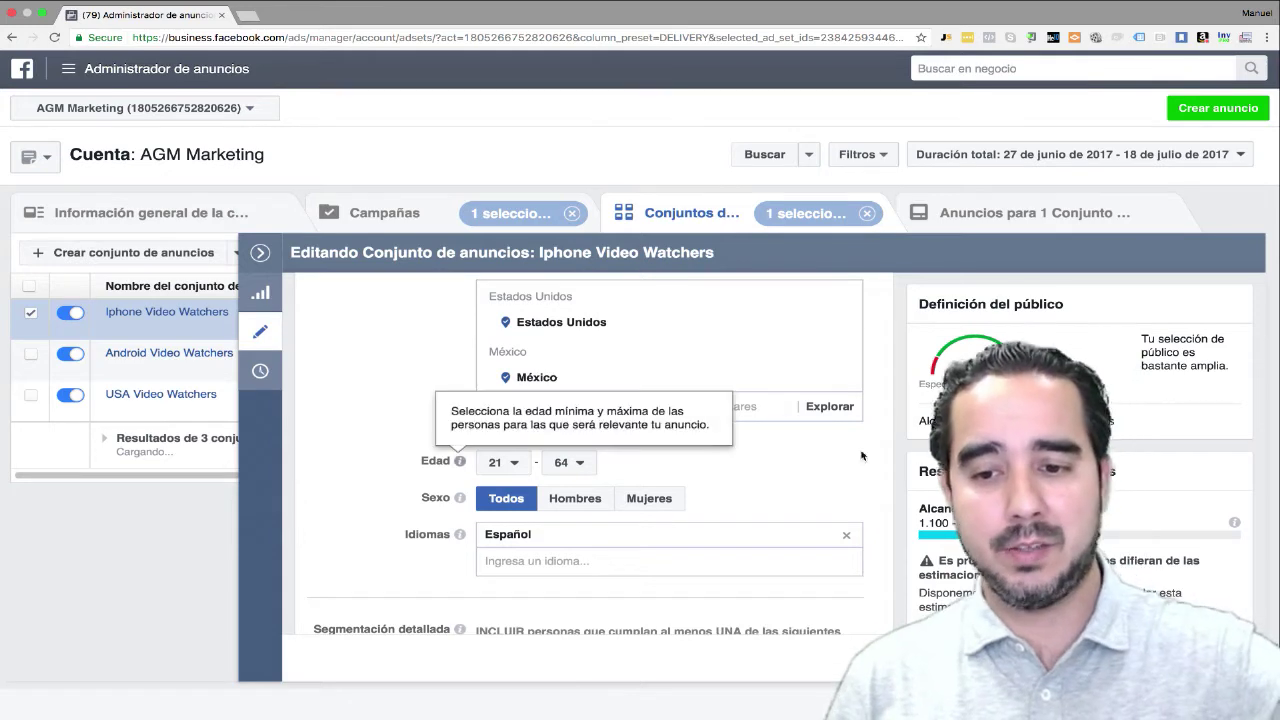
pyautogui.scroll(-2, 459, 461)
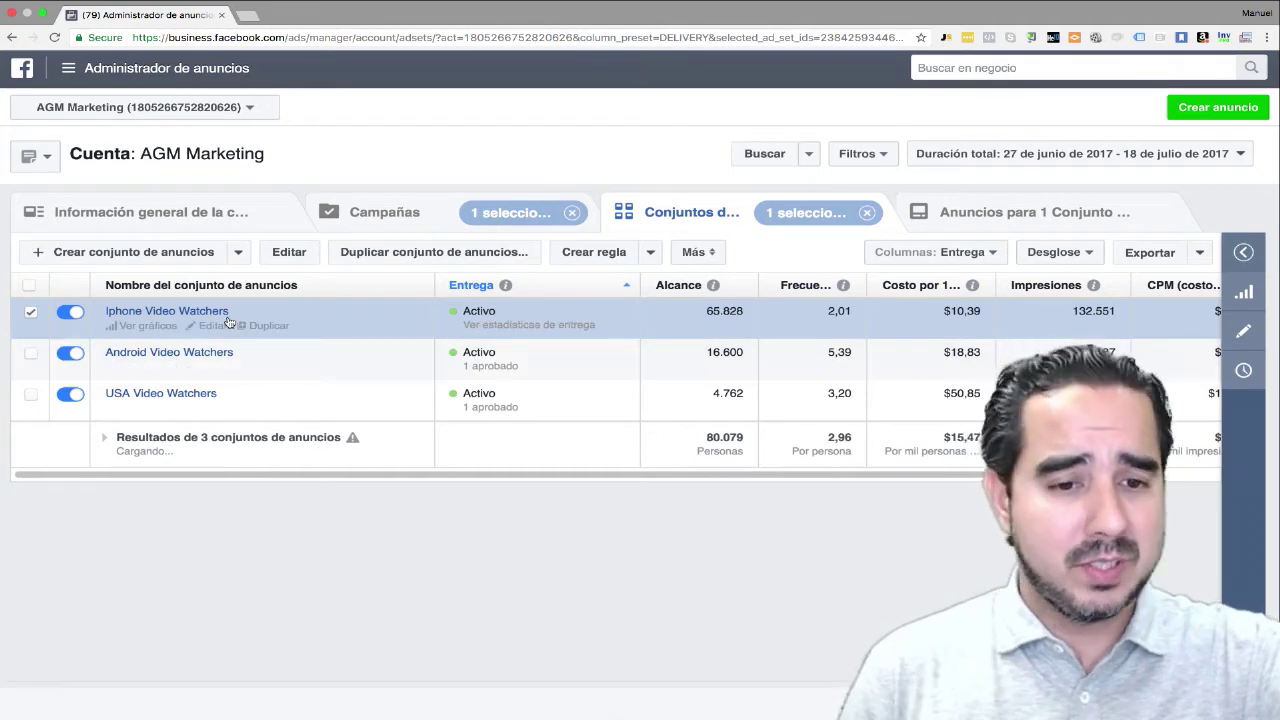
# Open the ad MercadeoTV - Generación de clientes potenciales from the Iphone Video Watchers ad set for editing and review its text and preview.
pyautogui.click(210, 311)
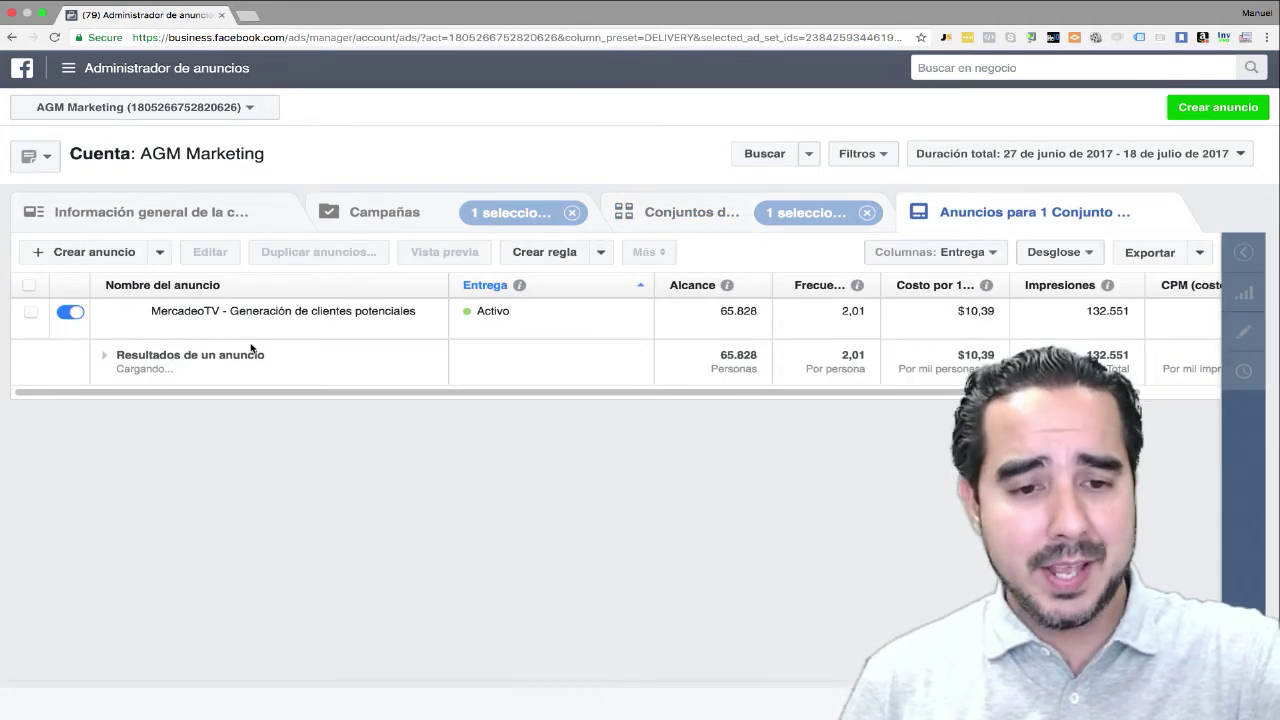
pyautogui.click(262, 328)
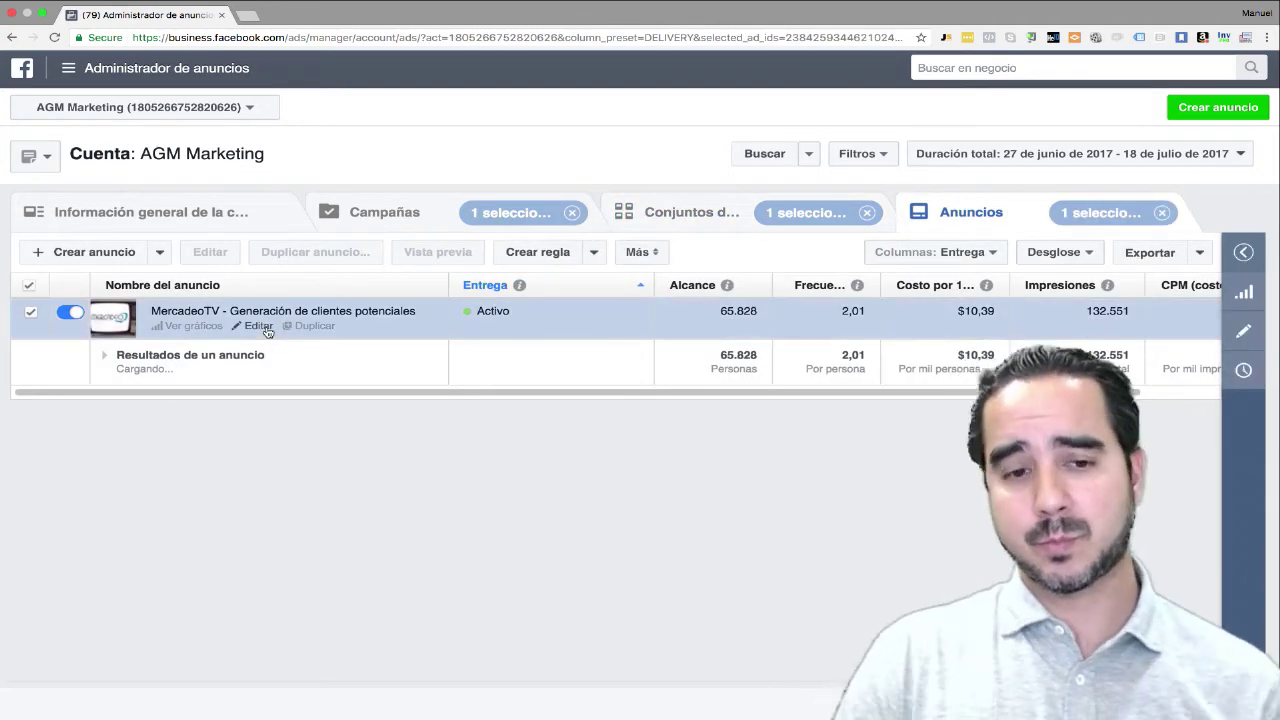
pyautogui.click(258, 326)
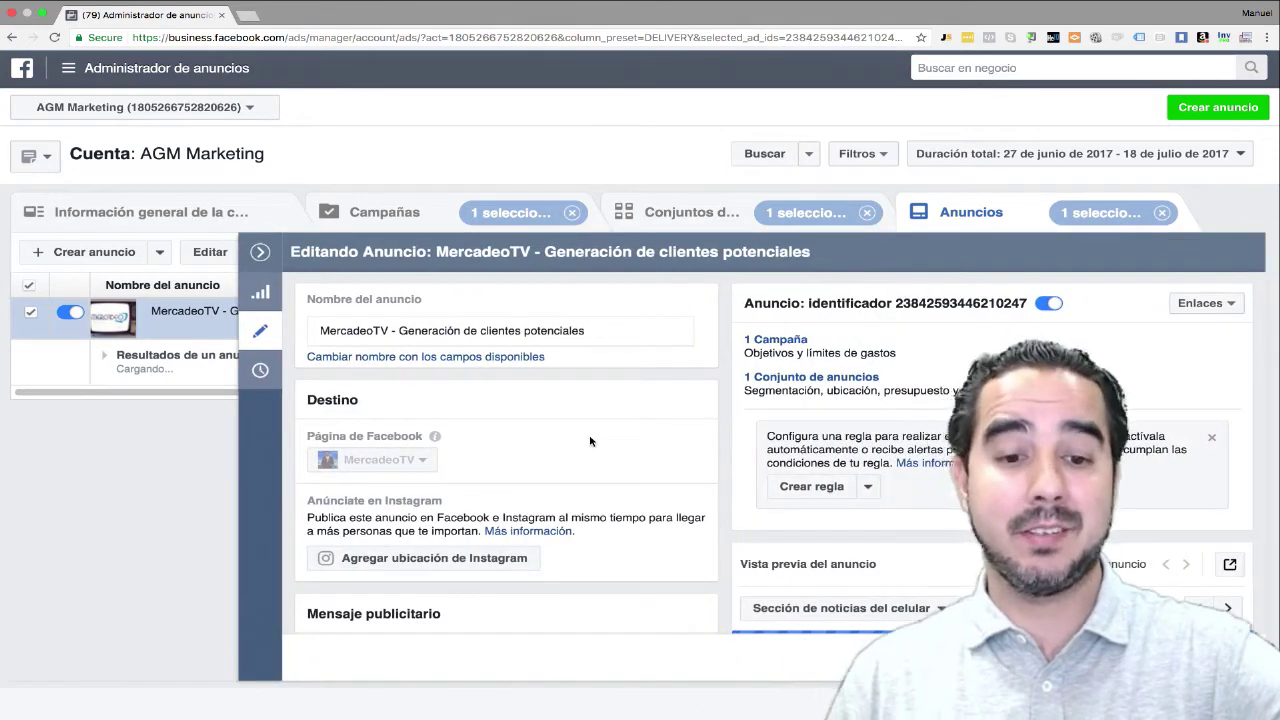
pyautogui.scroll(-10, 590, 441)
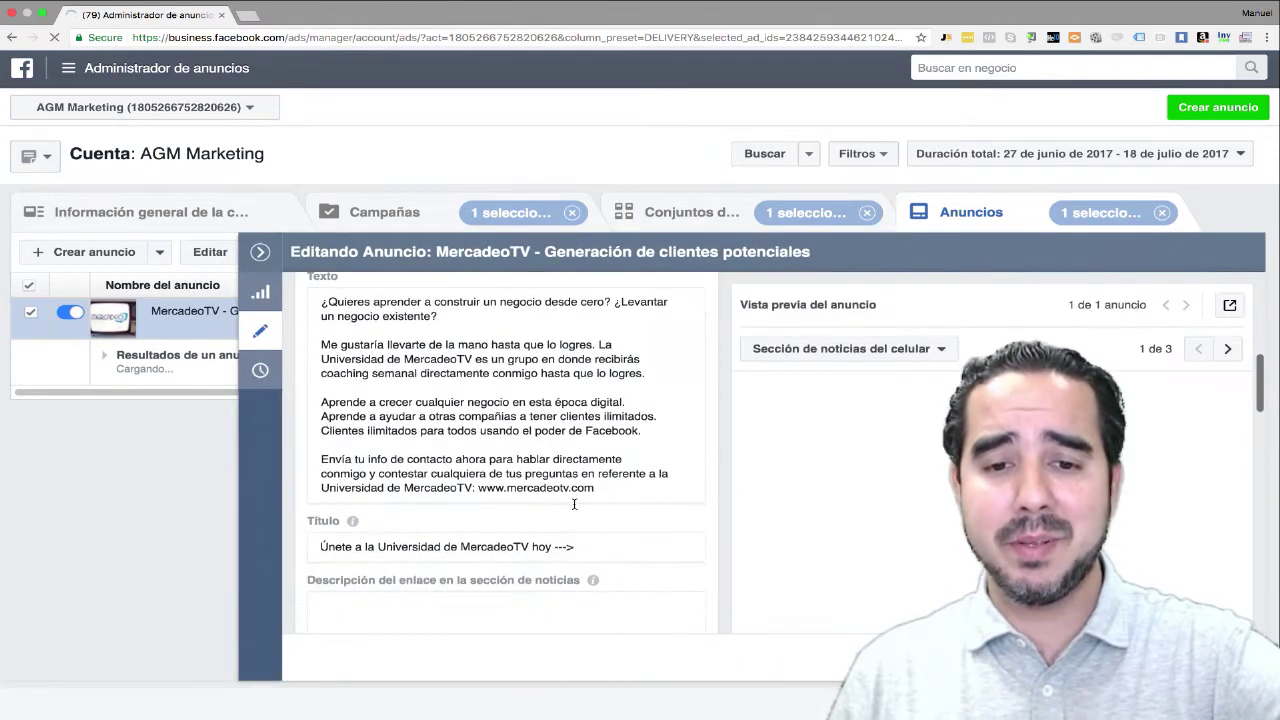
pyautogui.scroll(-1, 640, 530)
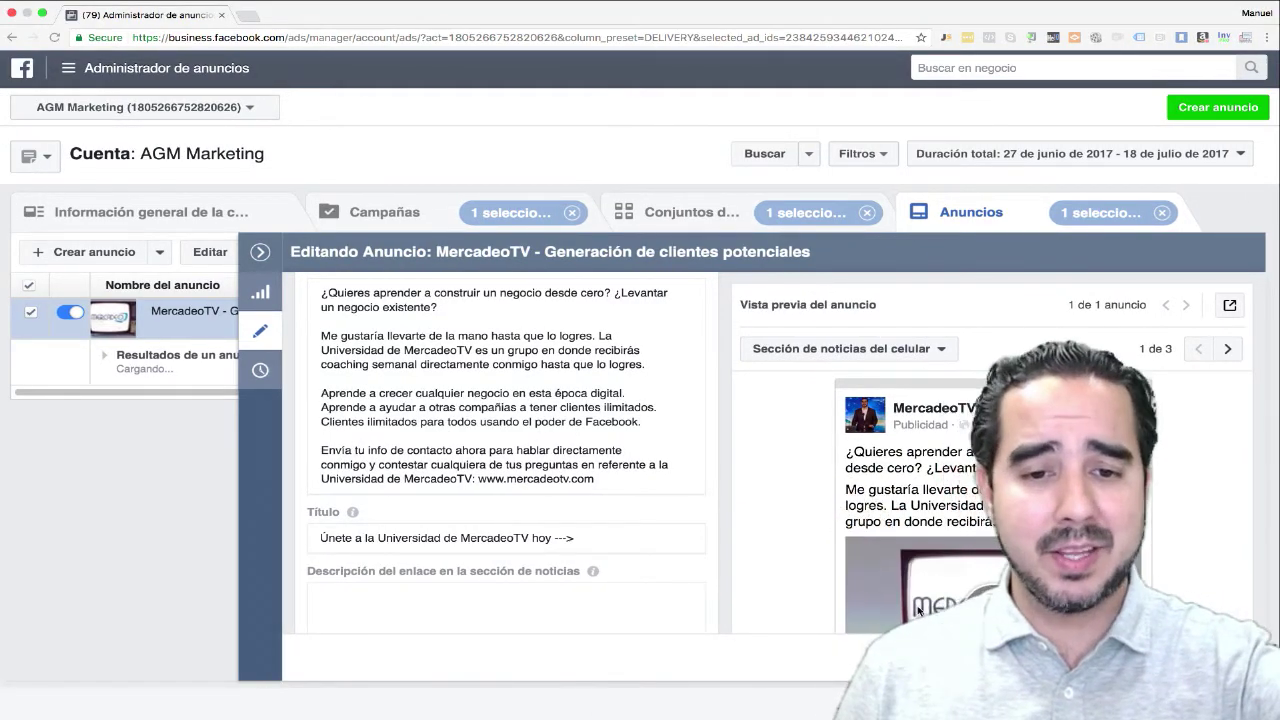
# Replace the ad's video with the library video Episodio #26, "El periodo de atención", and check it in the ad preview.
pyautogui.scroll(-5, 448, 513)
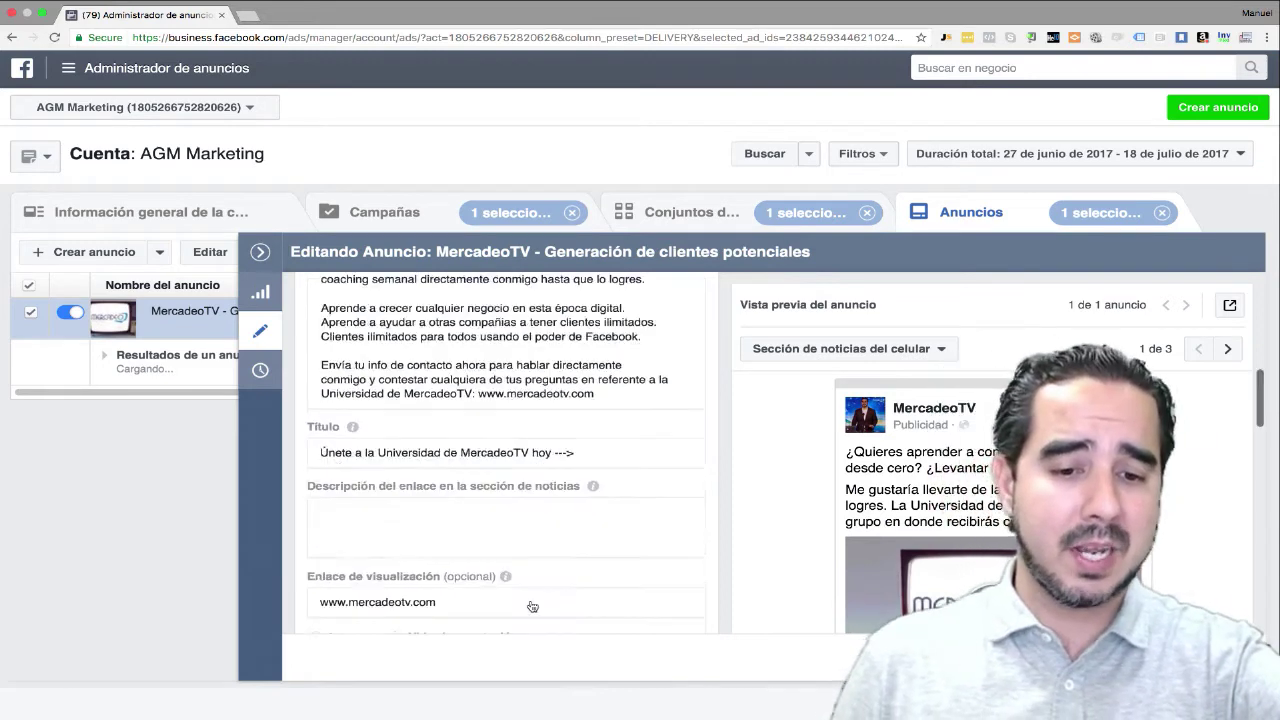
pyautogui.click(362, 454)
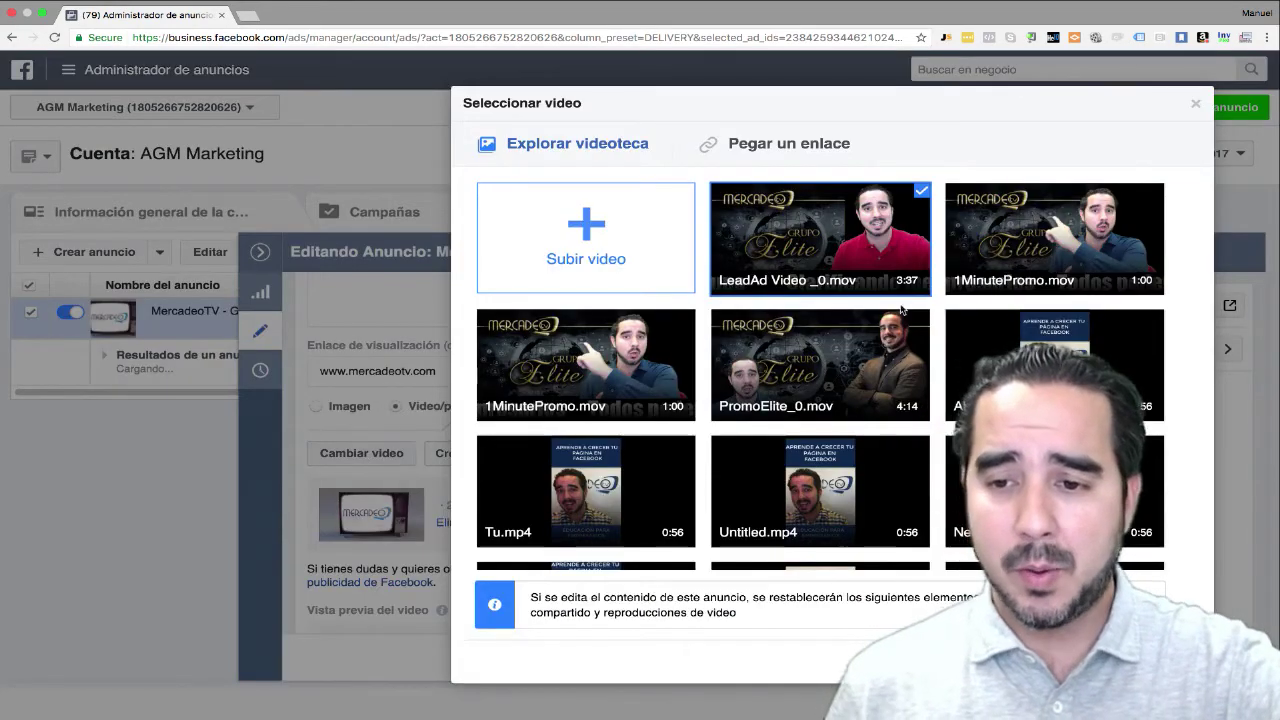
pyautogui.scroll(-2, 935, 378)
pyautogui.scroll(-6, 792, 400)
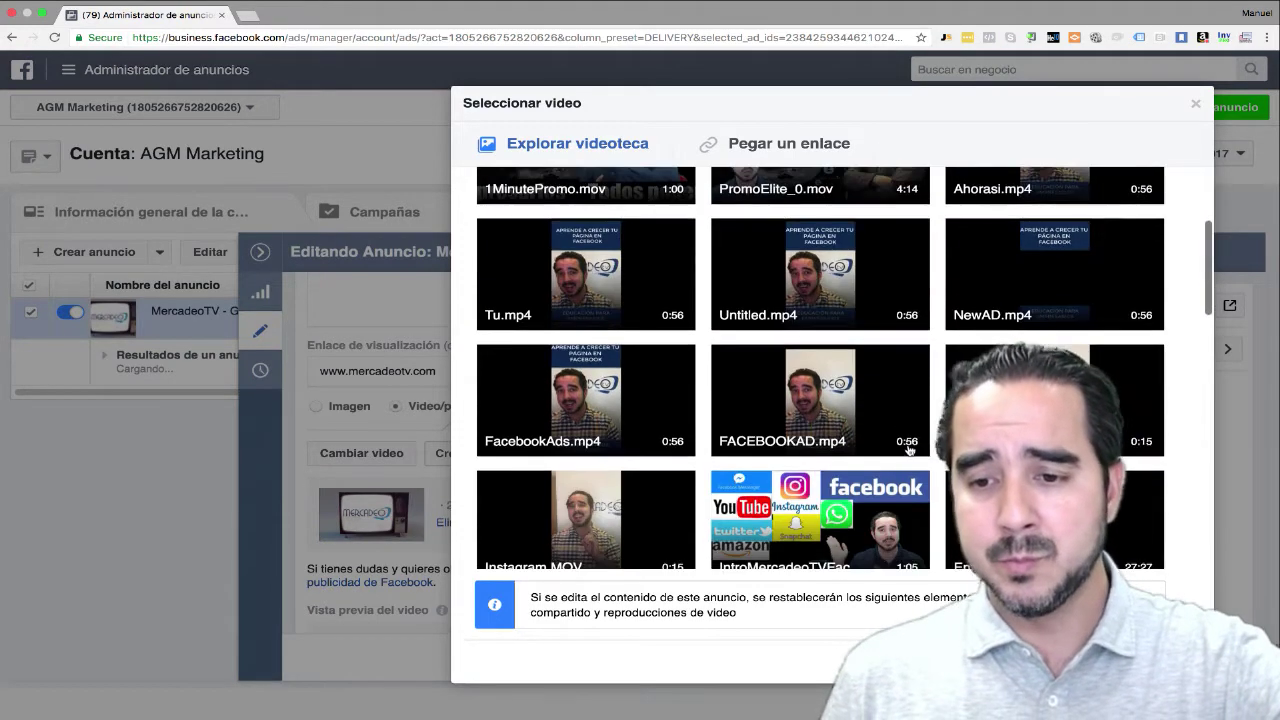
pyautogui.scroll(-3, 791, 411)
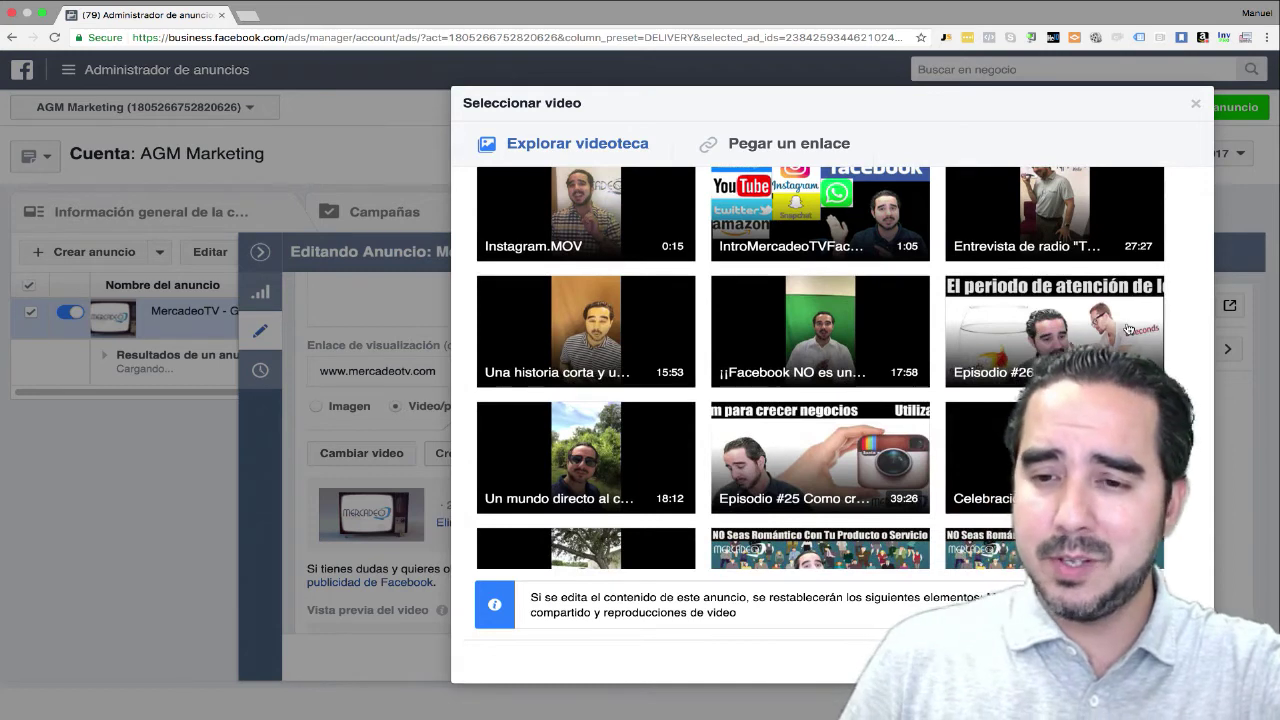
pyautogui.click(1032, 335)
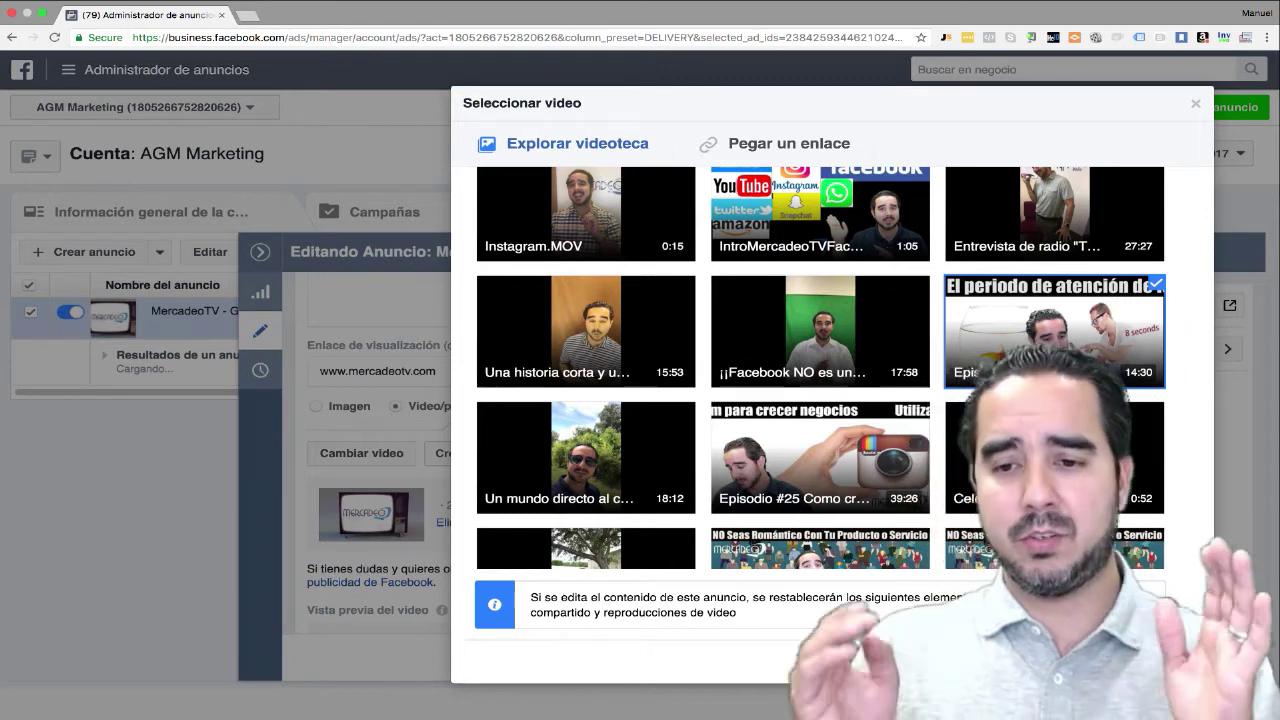
pyautogui.press('Return')
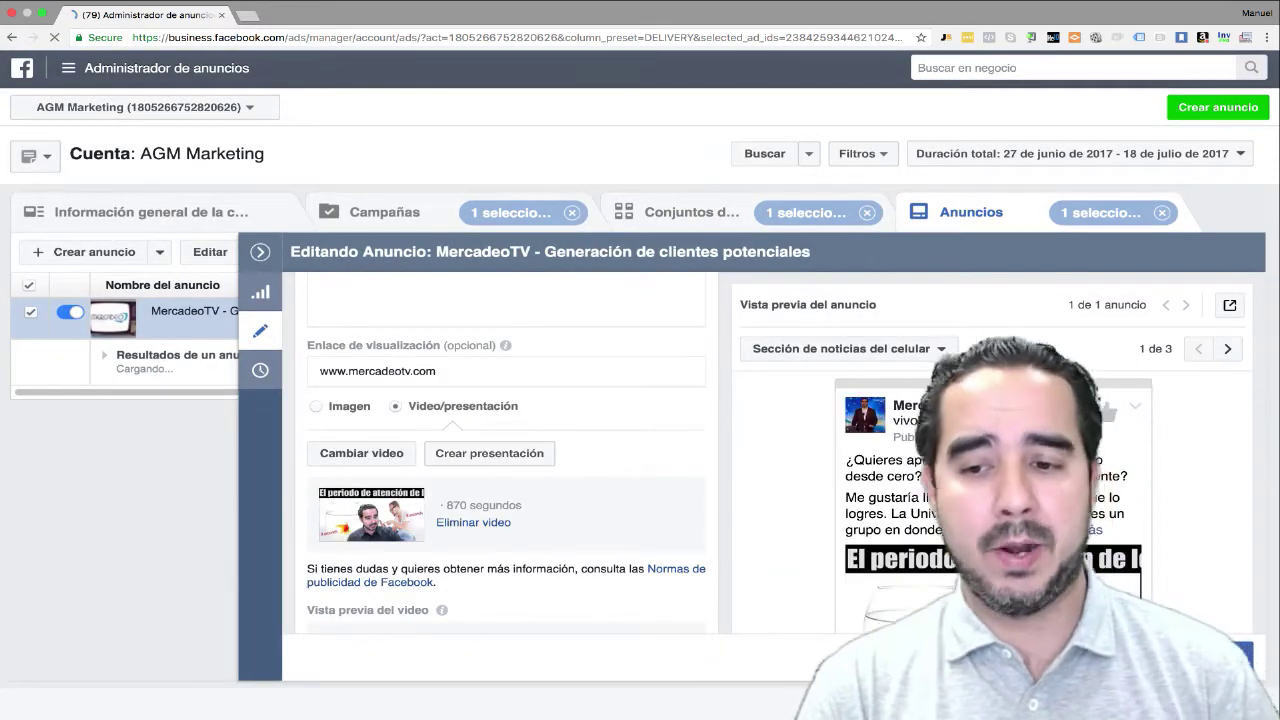
pyautogui.scroll(-5, 990, 450)
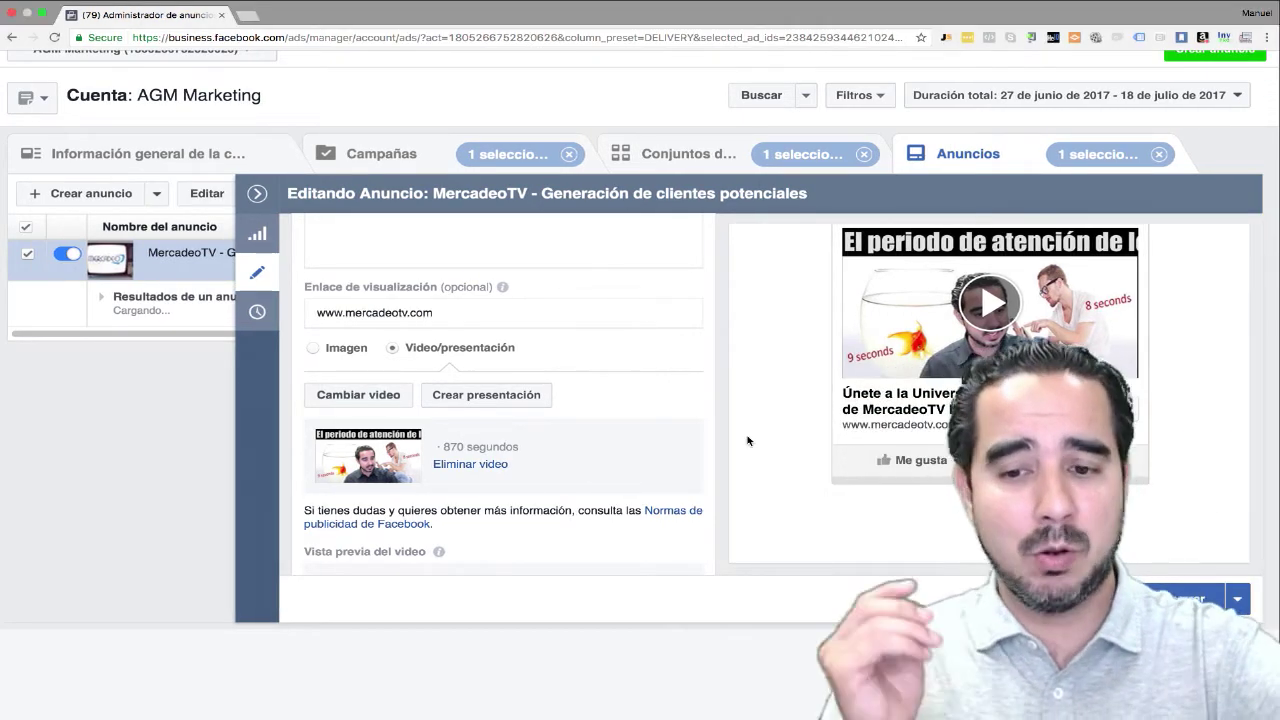
# Delete the ad's body text (Texto) from "¿Quieres aprender a construir un negocio" through "usando el poder de Facebook.".
pyautogui.scroll(5, 470, 380)
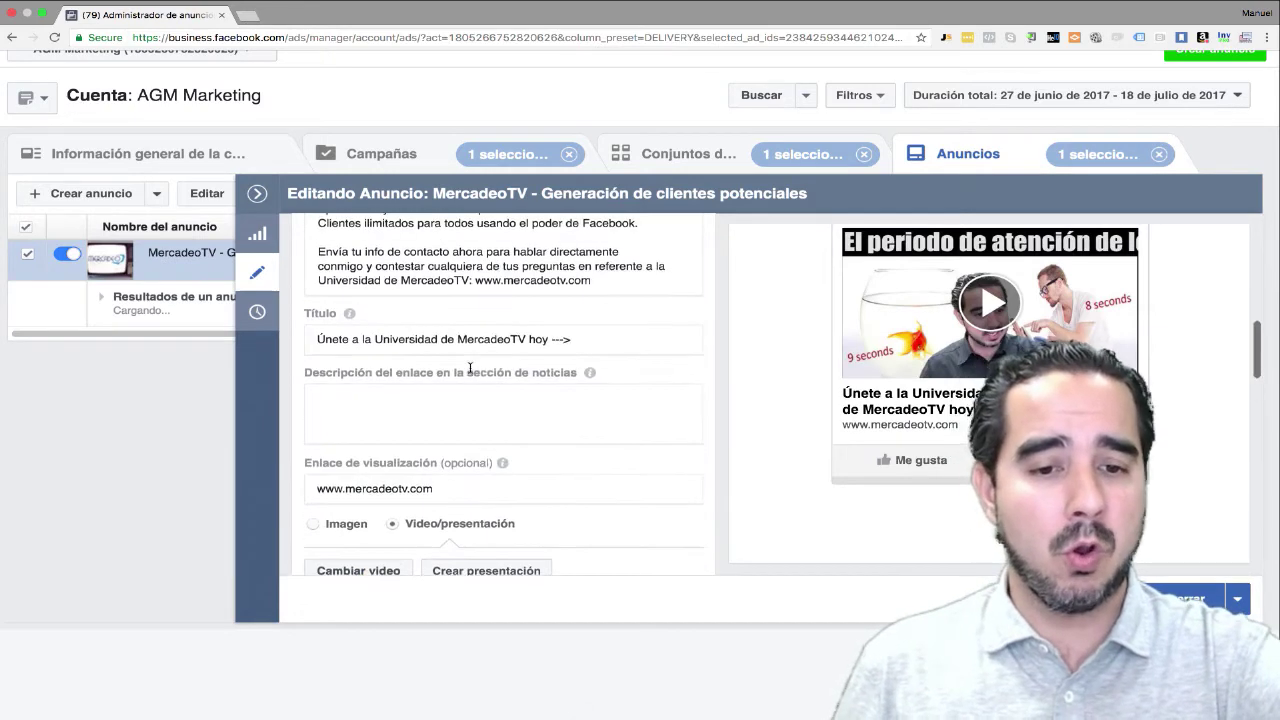
pyautogui.scroll(3, 477, 394)
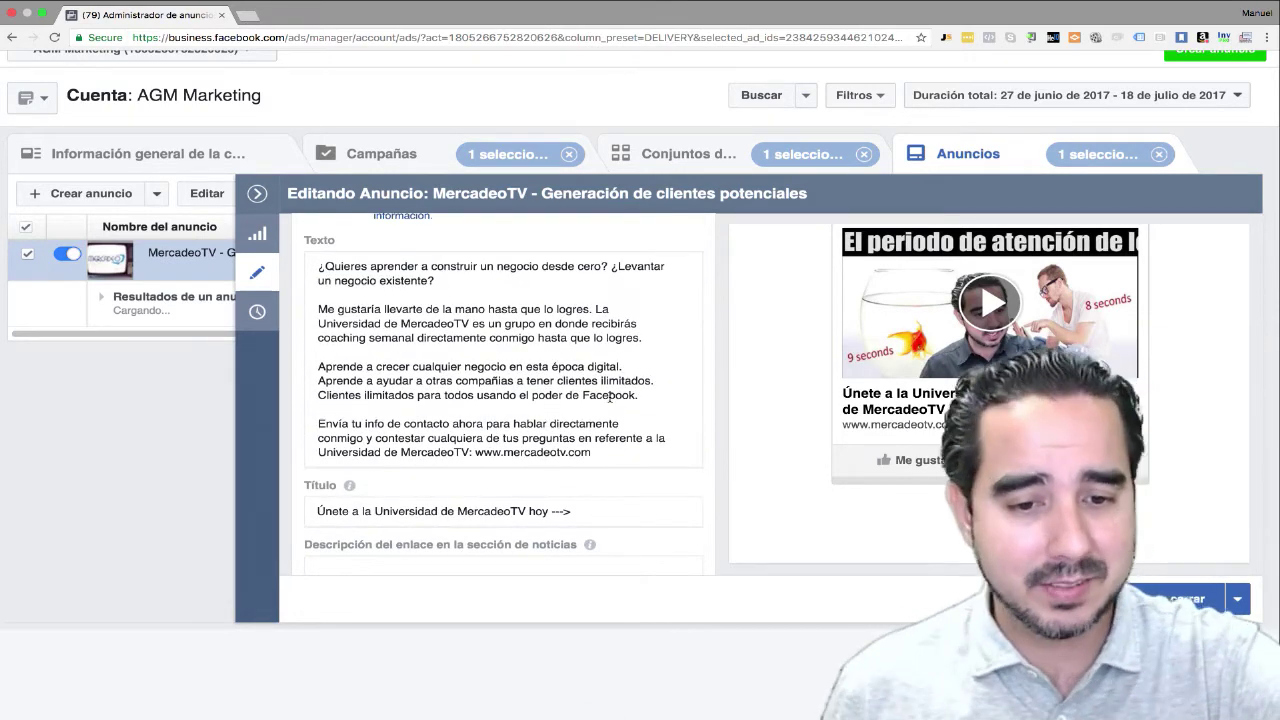
pyautogui.moveTo(658, 409); pyautogui.dragTo(319, 268)
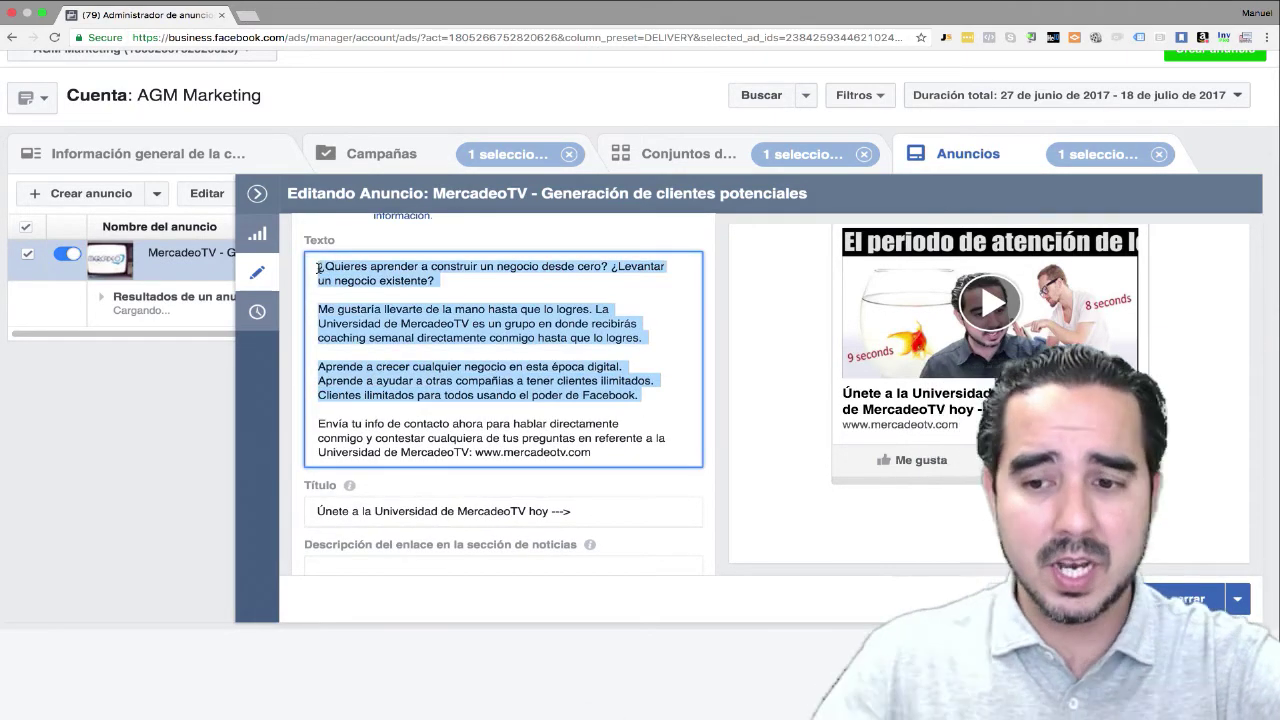
pyautogui.press('BackSpace')
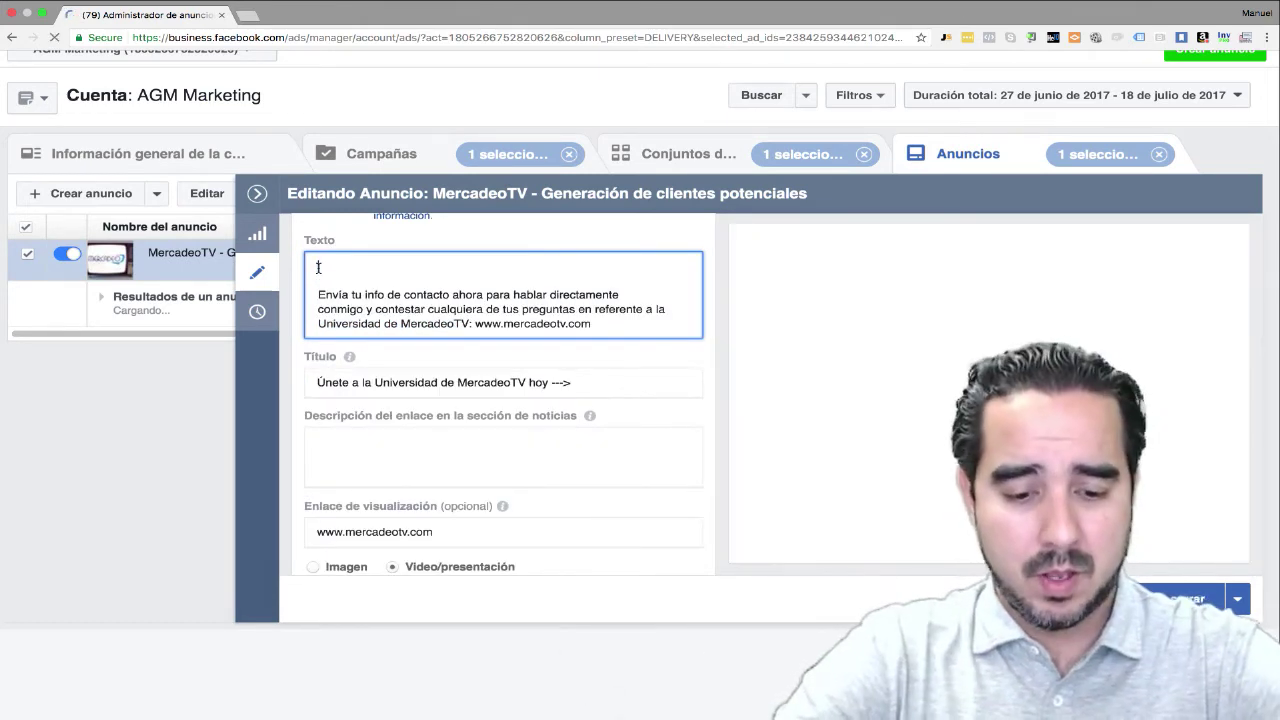
# Begin the ad's body text with "Aprende a como incrementar tu ingreso utilizando el poder Facebook." and save and close the ad.
pyautogui.write('Aprende a ')
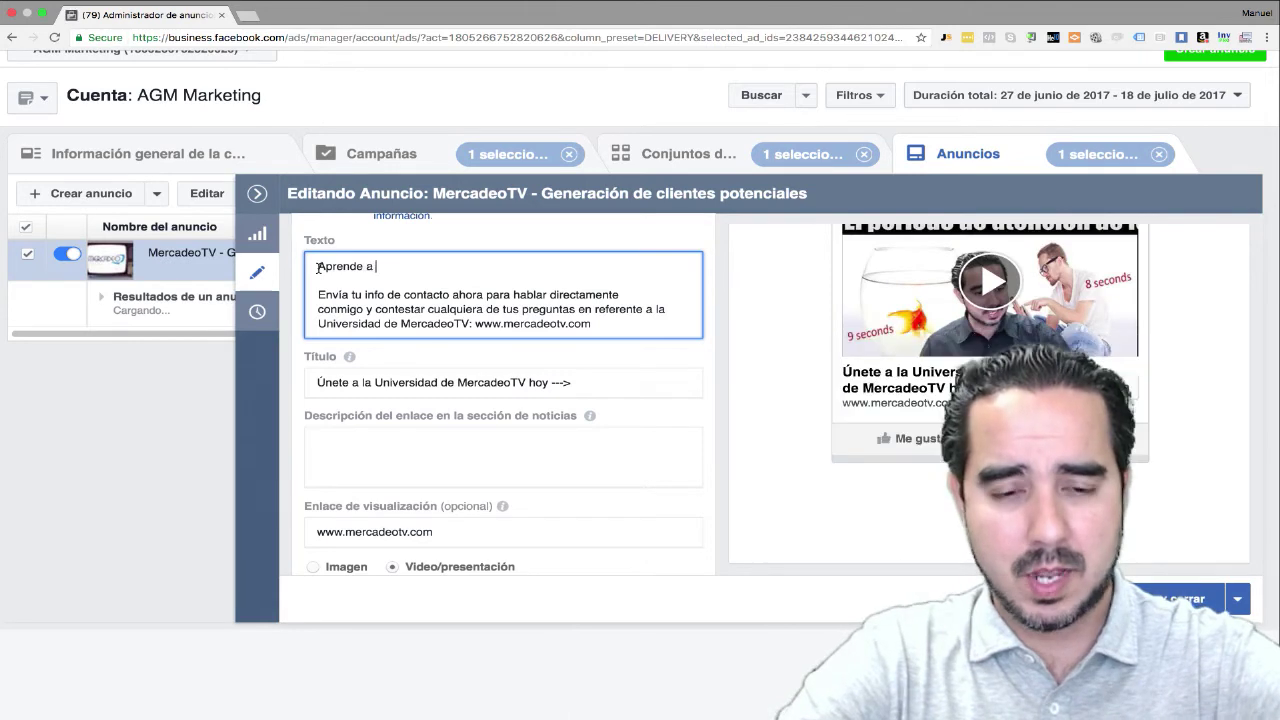
pyautogui.write('como g')
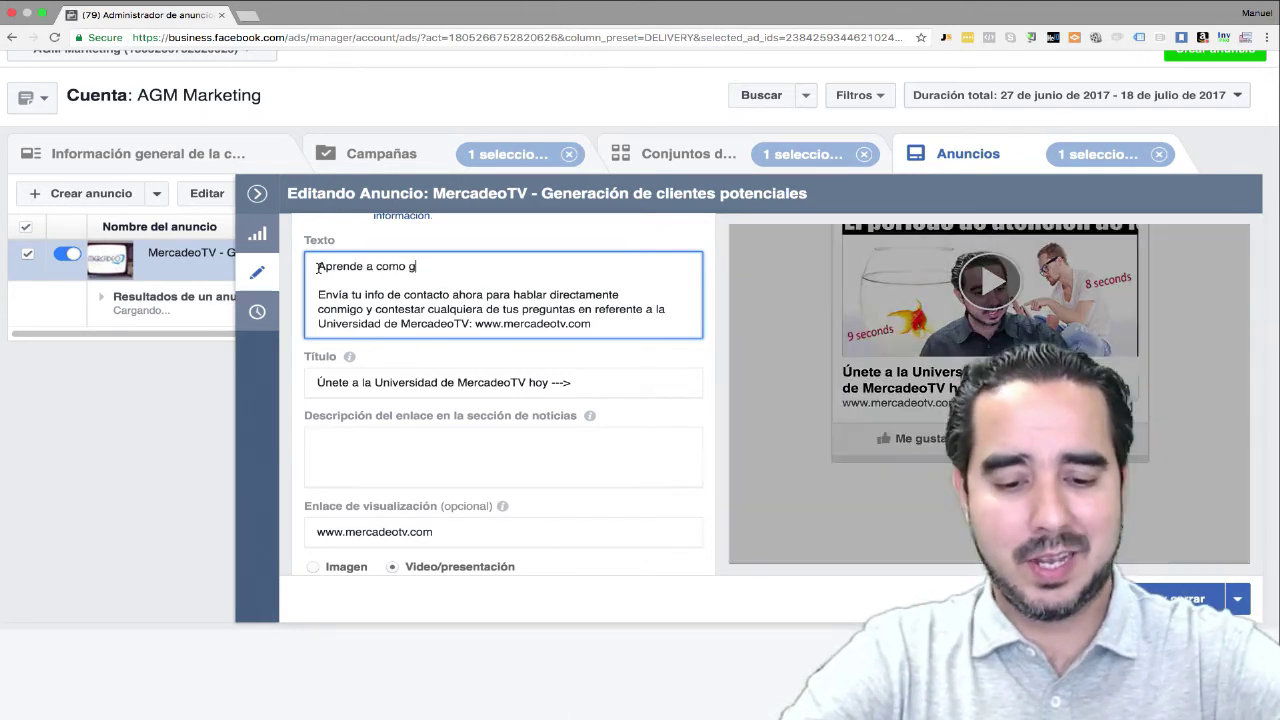
pyautogui.write('aincrem')
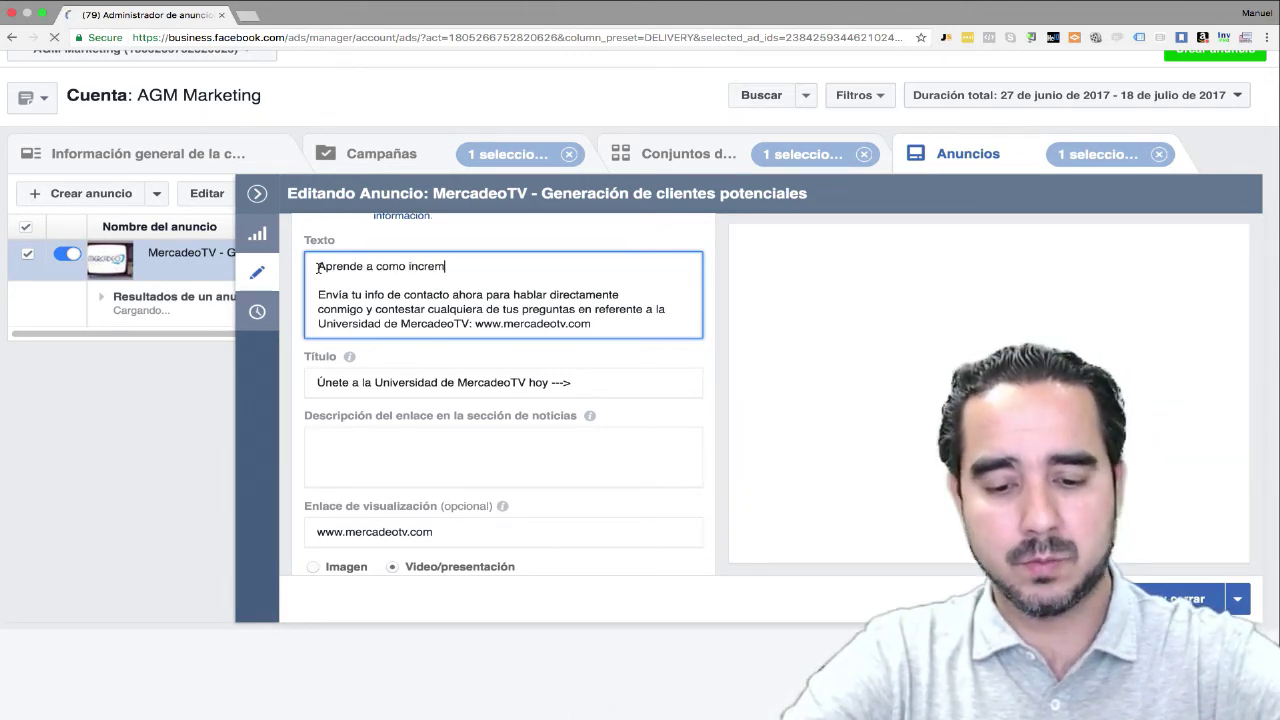
pyautogui.write('entar tu in')
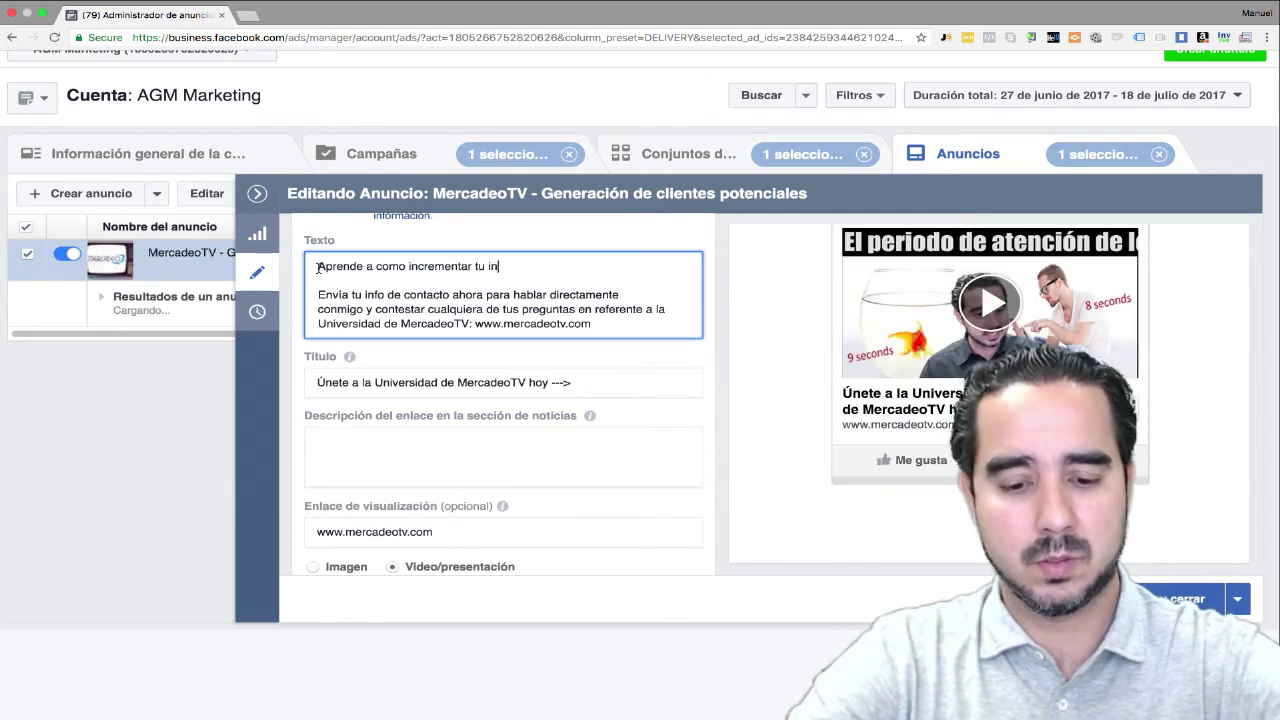
pyautogui.write('greso utiliz')
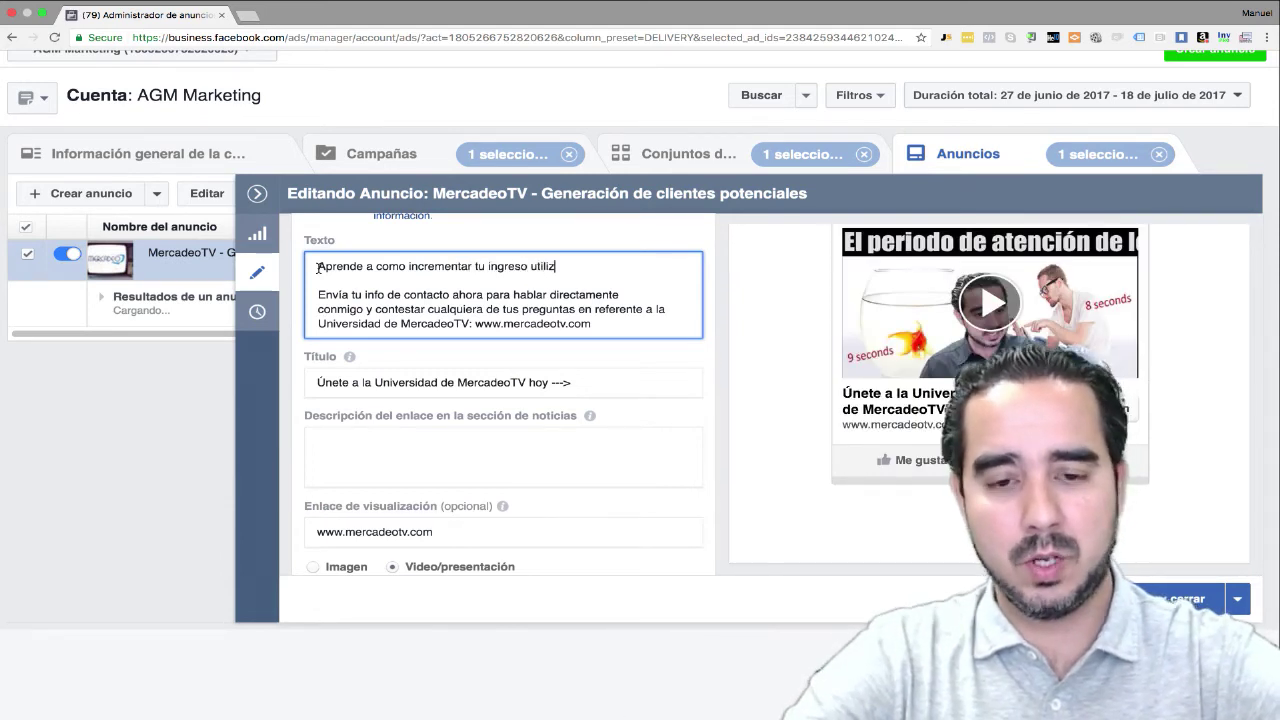
pyautogui.write('anod')
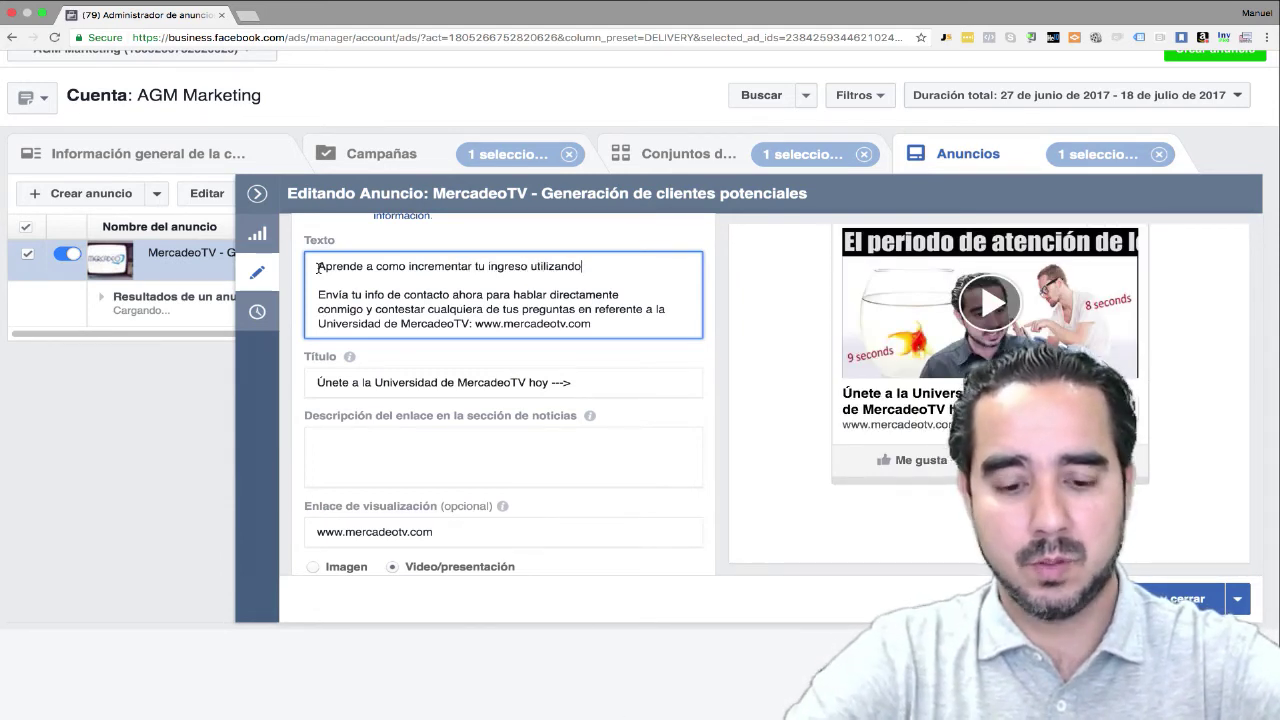
pyautogui.write('po')
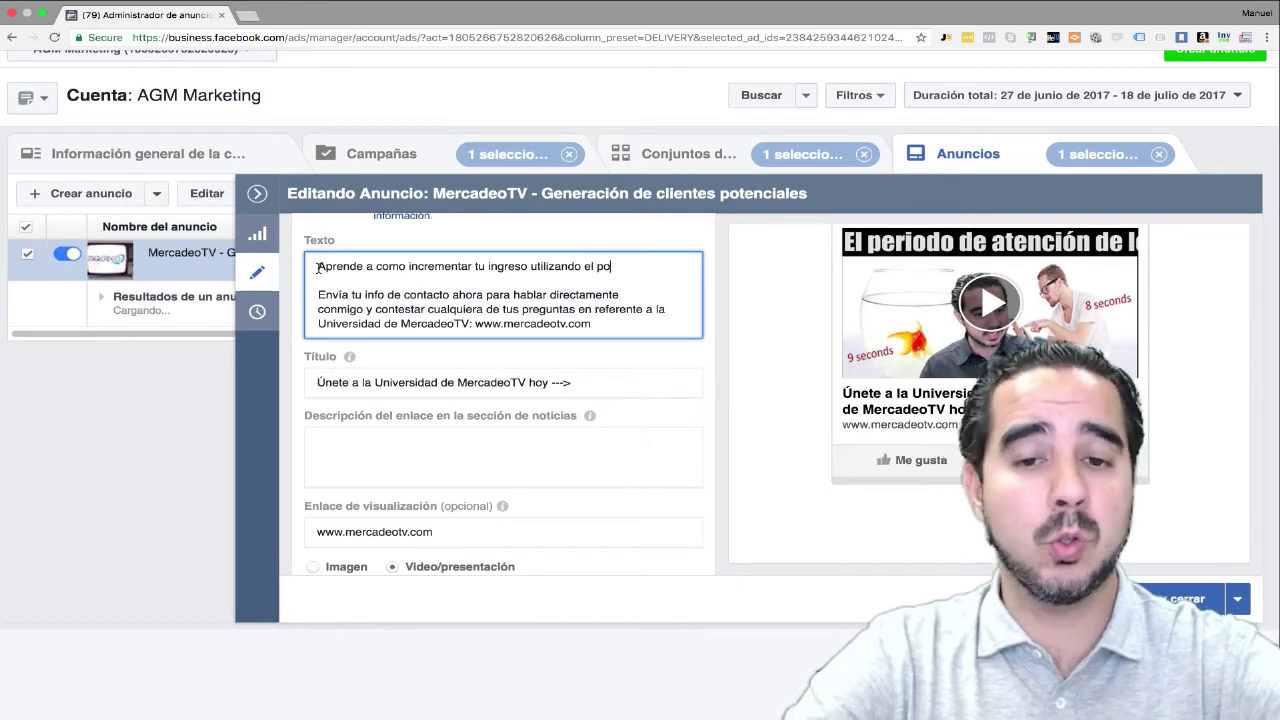
pyautogui.write('der Facebook')
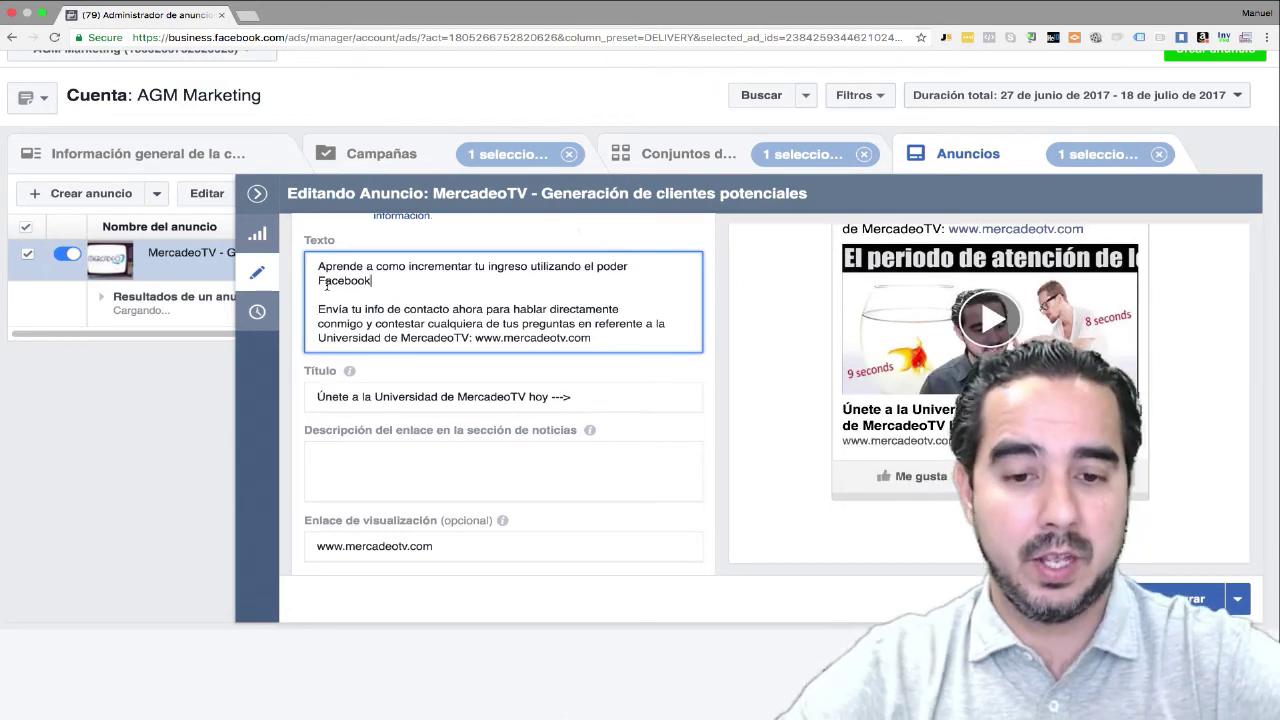
pyautogui.write('.')
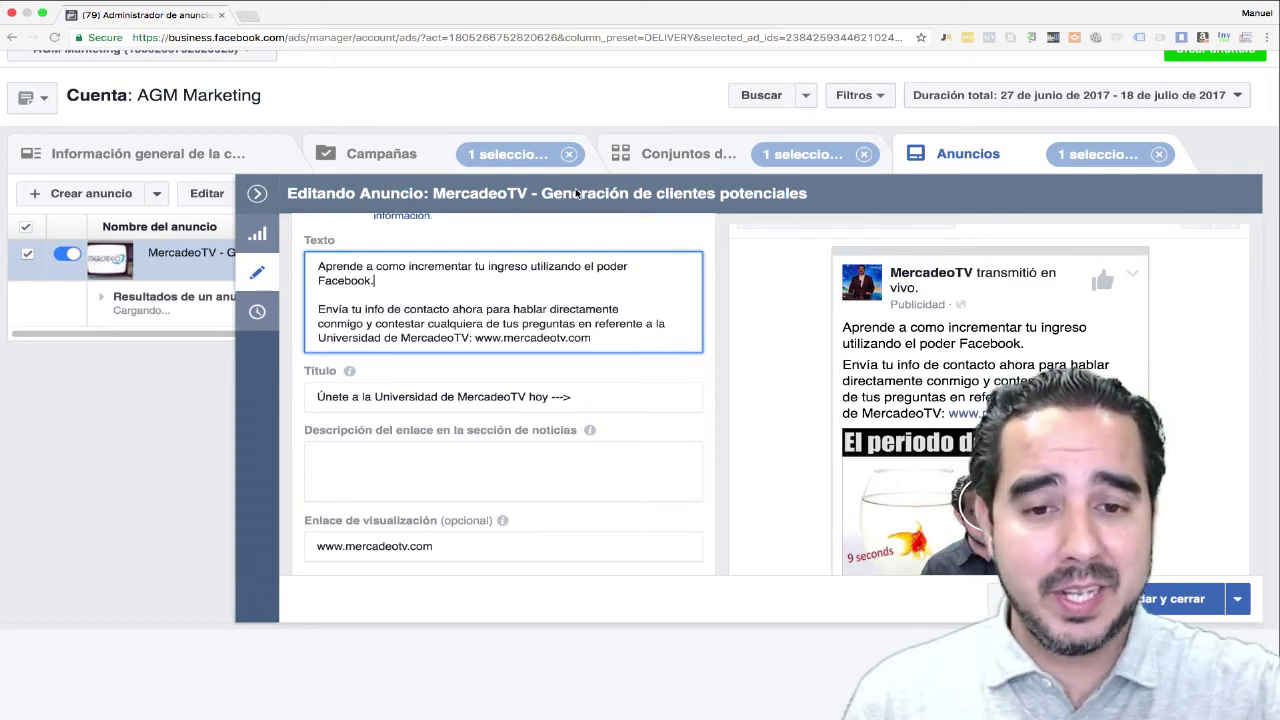
pyautogui.click(1168, 600)
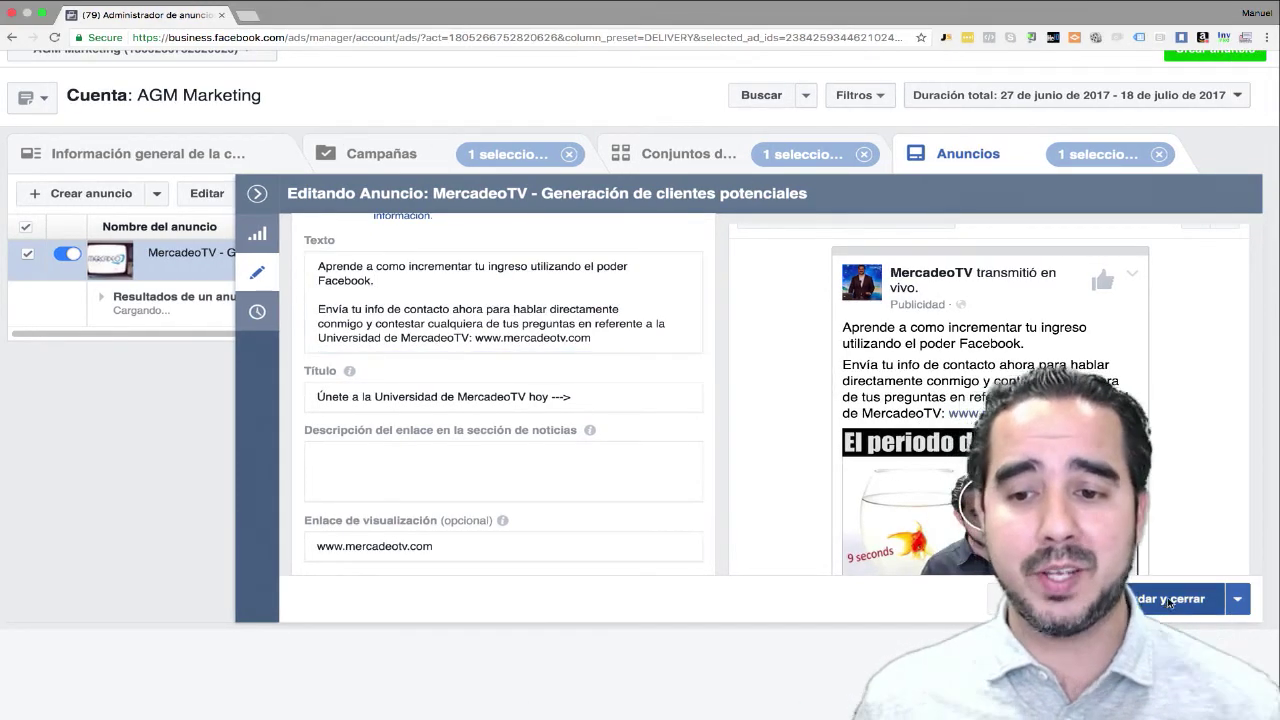